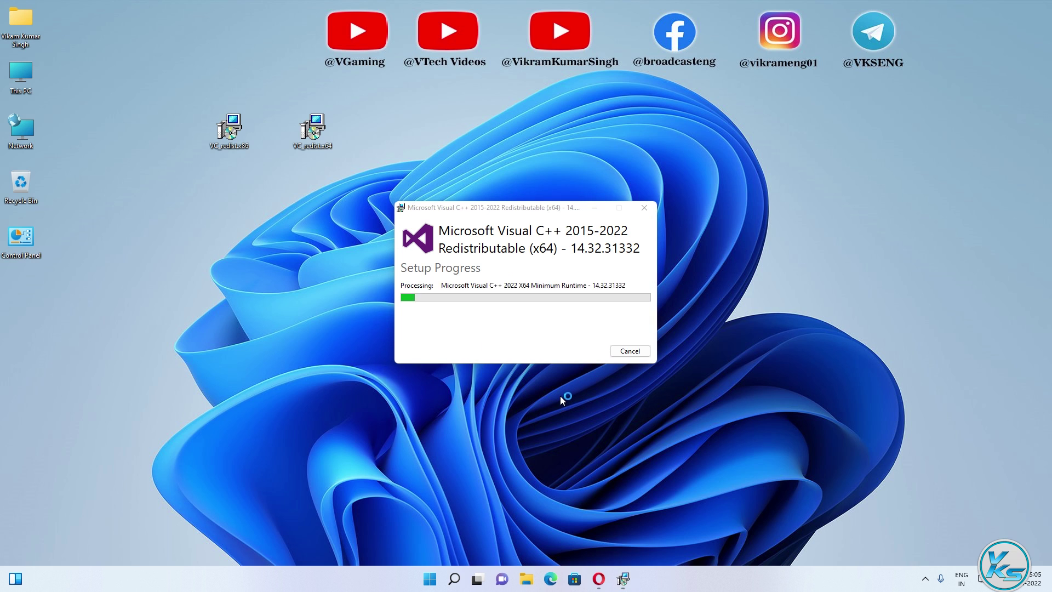
# - Close the finished x64 Visual C++ setup and install the x86 redistributable, allowing it to make changes to the device
pyautogui.click(630, 349)
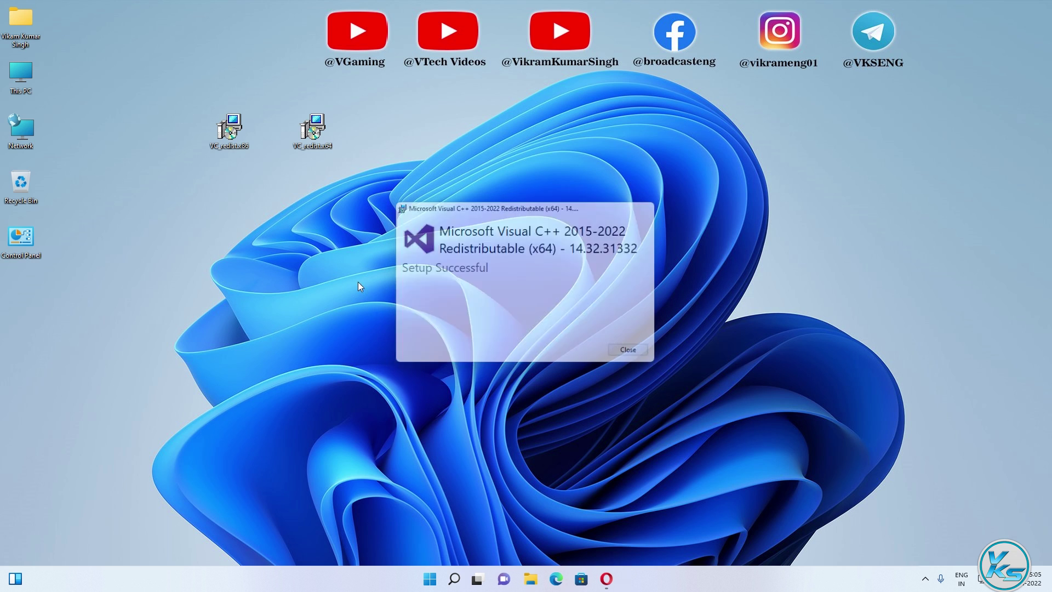
pyautogui.rightClick(237, 125)
pyautogui.click(270, 179)
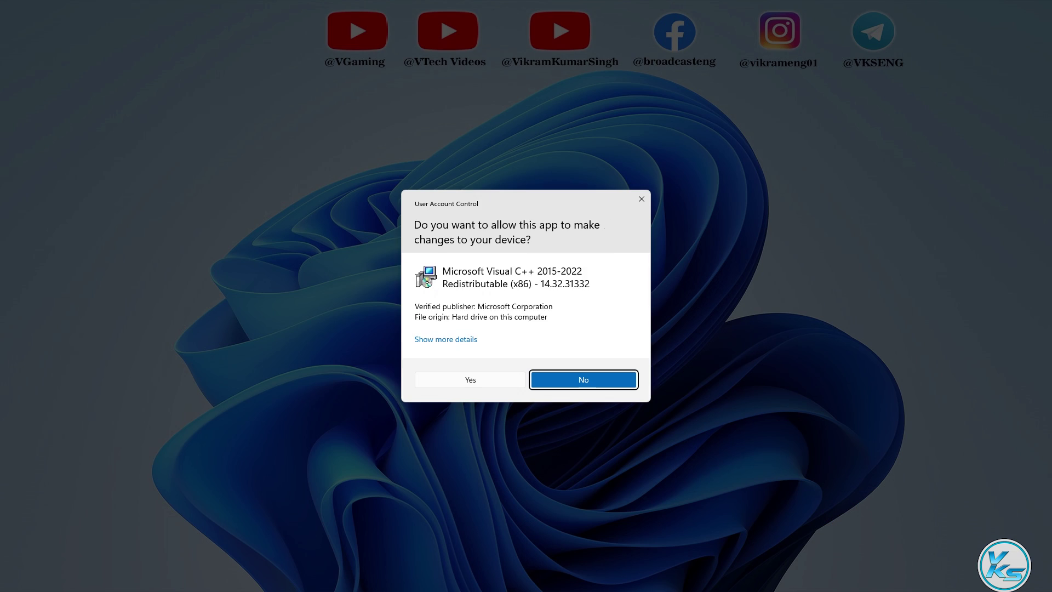
pyautogui.click(449, 379)
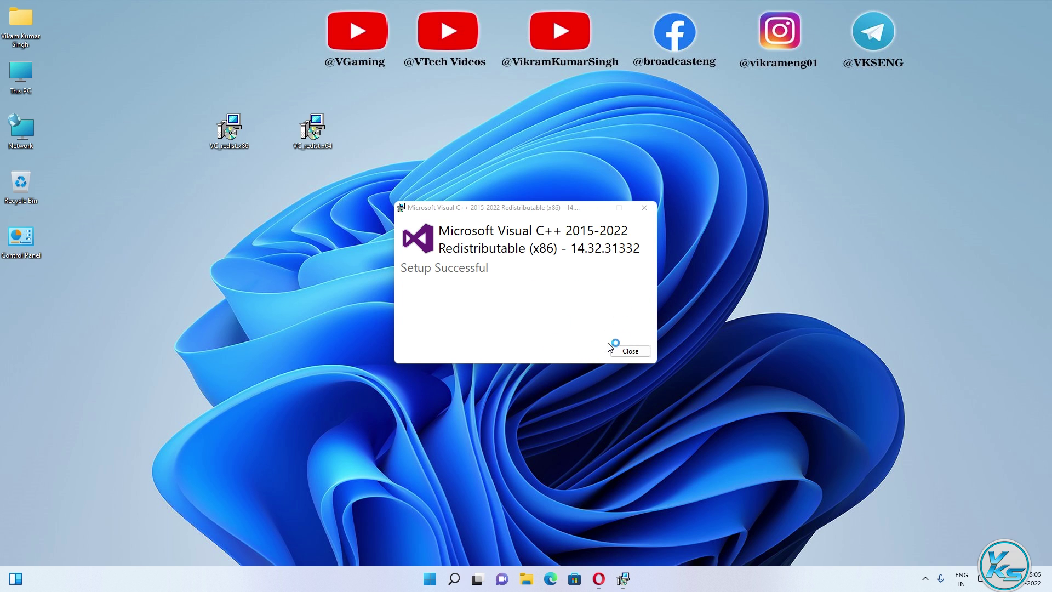
pyautogui.click(624, 350)
# - Permanently delete both Visual C++ redistributable installers from the desktop
pyautogui.moveTo(347, 174); pyautogui.dragTo(198, 131)
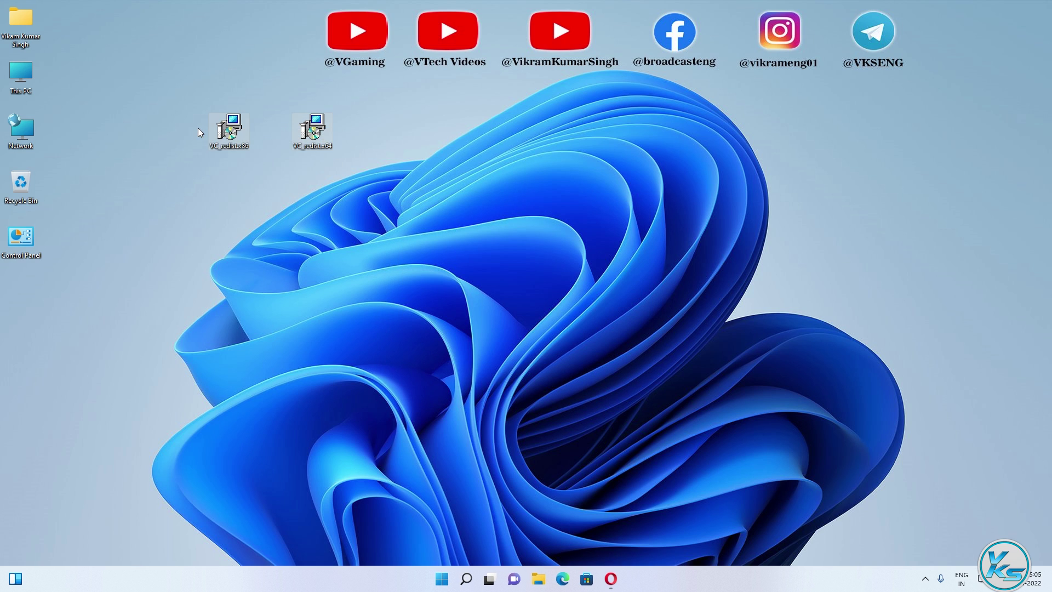
pyautogui.hotkey('shift', 'Delete')
pyautogui.click(574, 298)
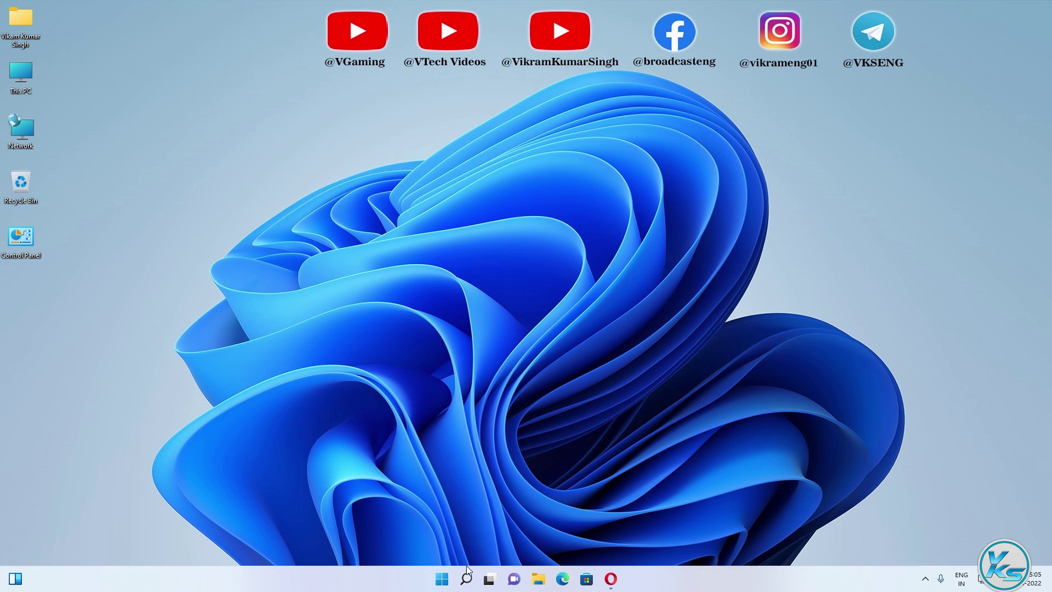
# - Bring up the computer's restart option among the shut down and sign out choices
pyautogui.rightClick(442, 578)
pyautogui.moveTo(474, 534)
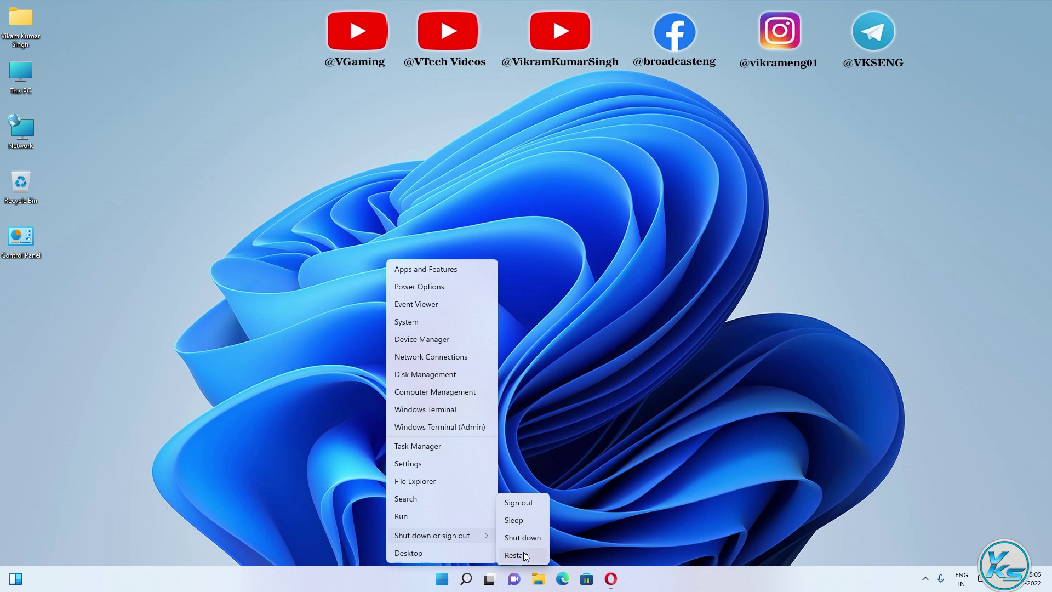
pyautogui.click(517, 553)
# - Switch to the Opera browser and show the NVIDIA driver download page and its address
pyautogui.click(611, 579)
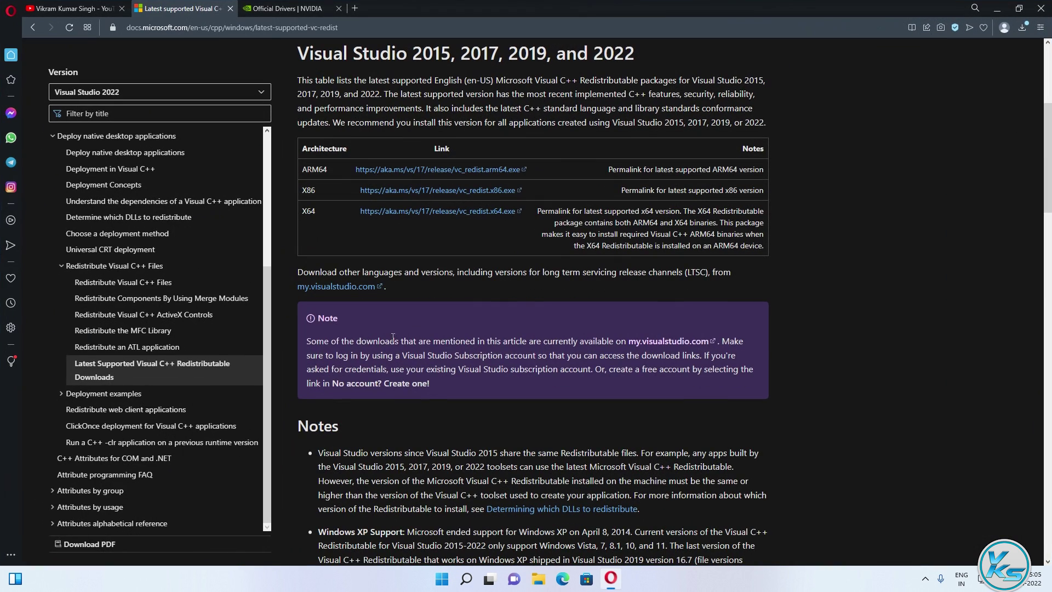
pyautogui.click(290, 8)
pyautogui.click(326, 32)
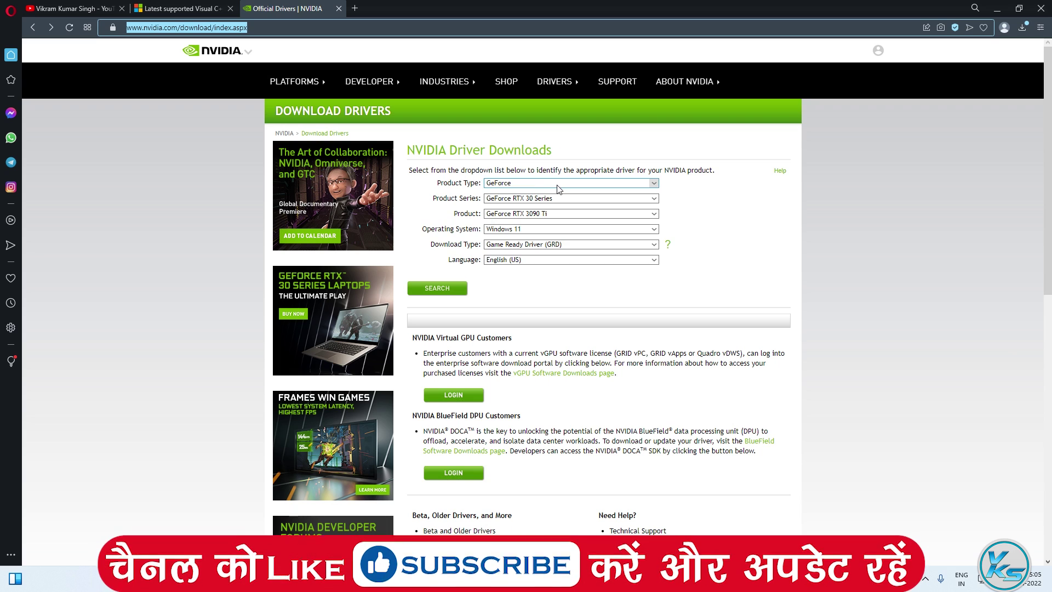
# - Search NVIDIA's Game Ready Drivers for the GeForce RTX 30 Series, RTX 3090 Ti, on Windows 11, and minimize the browser
pyautogui.click(559, 184)
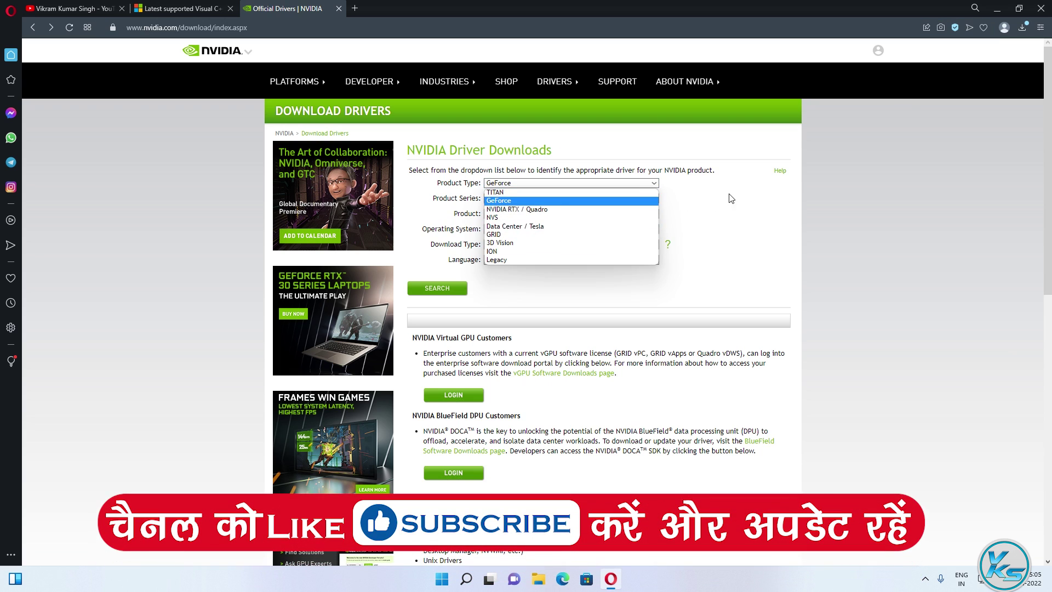
pyautogui.click(570, 200)
pyautogui.click(569, 198)
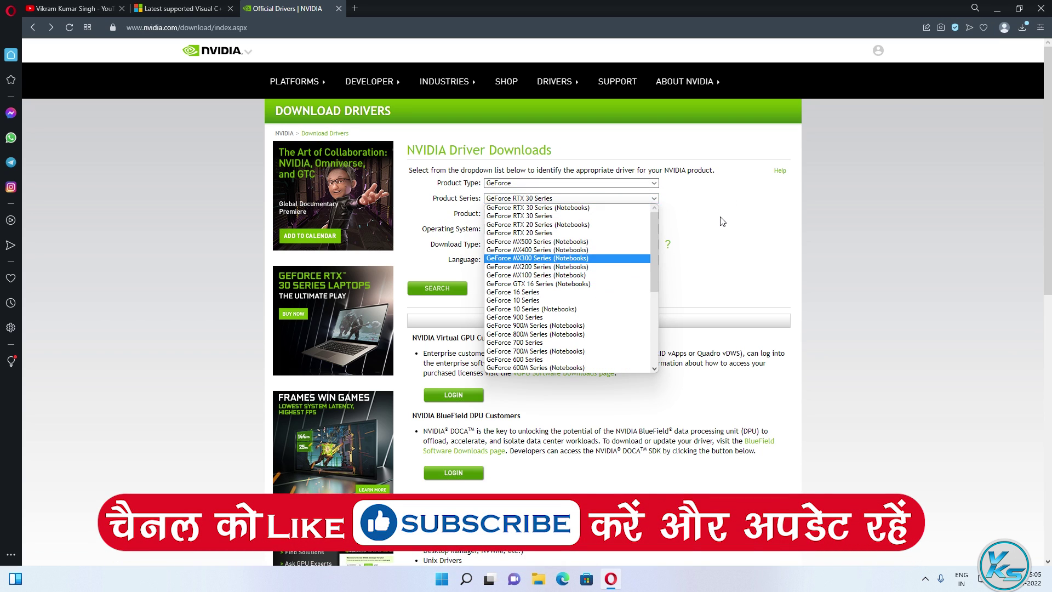
pyautogui.click(608, 215)
pyautogui.click(608, 214)
pyautogui.click(570, 223)
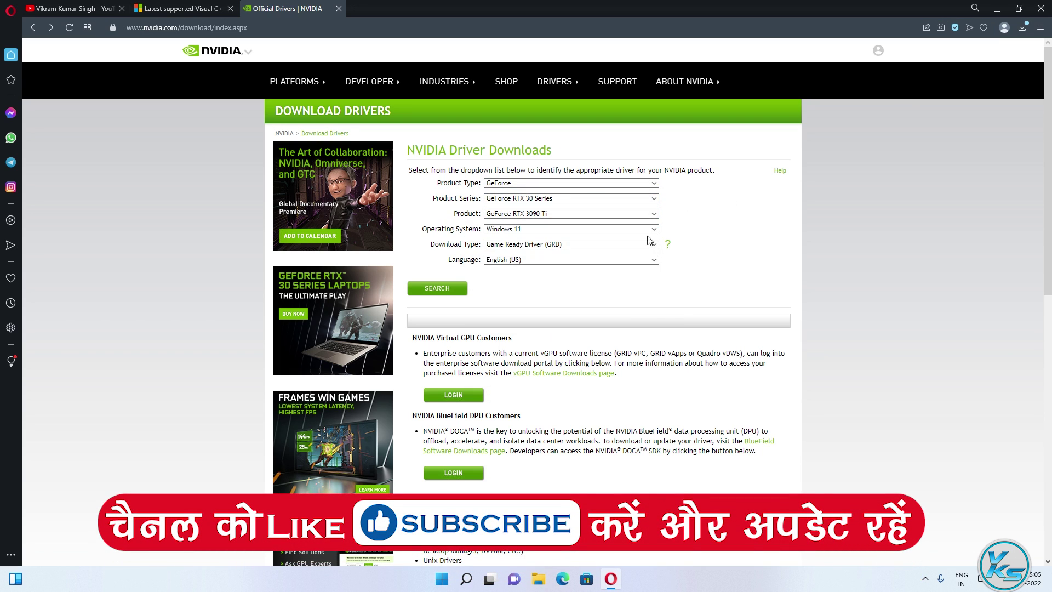
pyautogui.click(571, 229)
pyautogui.click(711, 234)
pyautogui.click(453, 290)
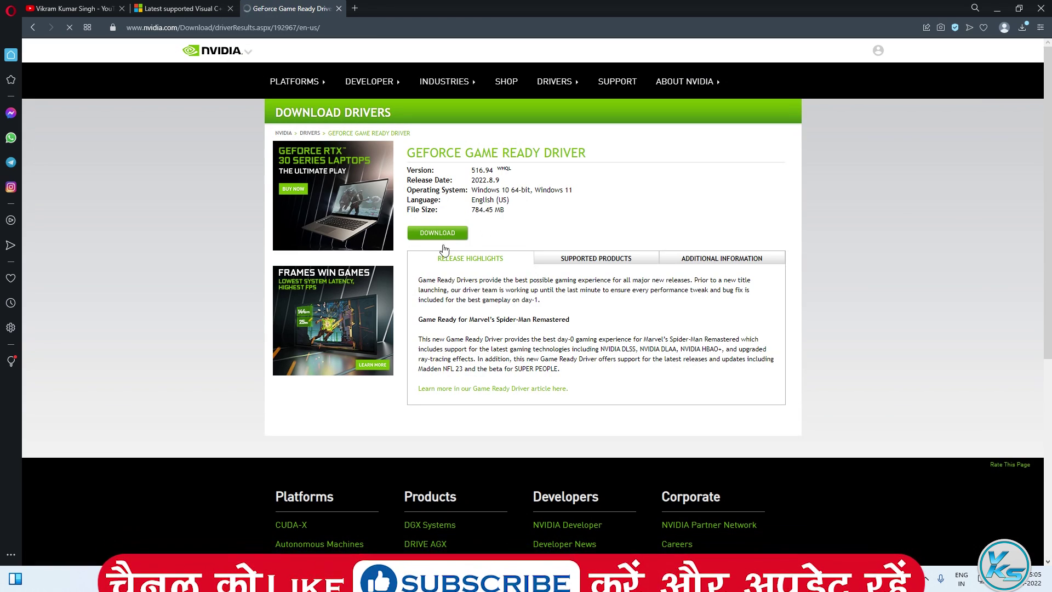
pyautogui.click(998, 8)
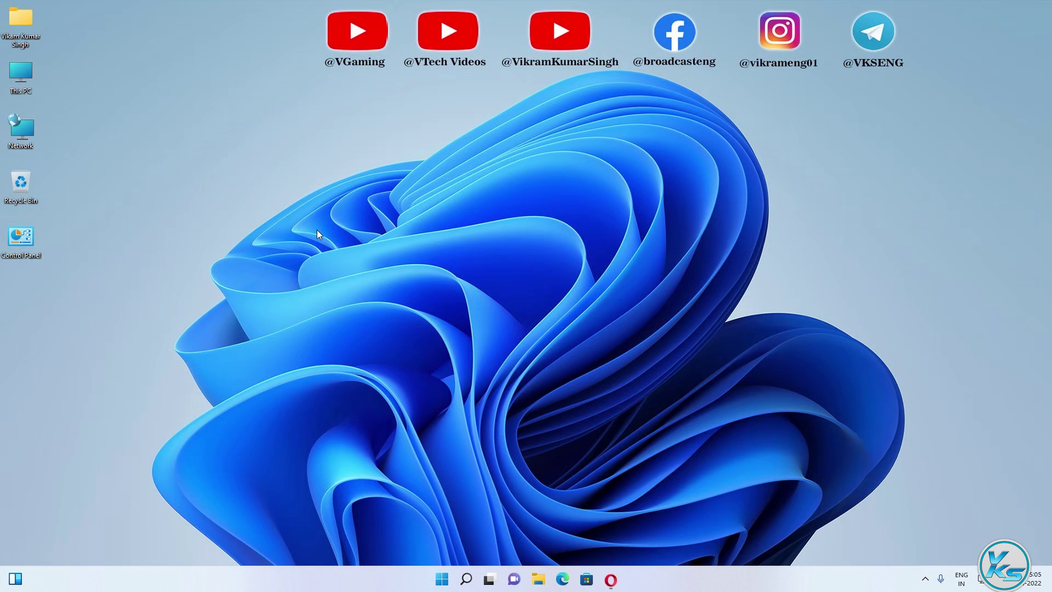
# - Check the installed programs list for the x64 and x86 Visual C++ redistributables and the NVIDIA Graphics Driver, and close the list
pyautogui.doubleClick(22, 246)
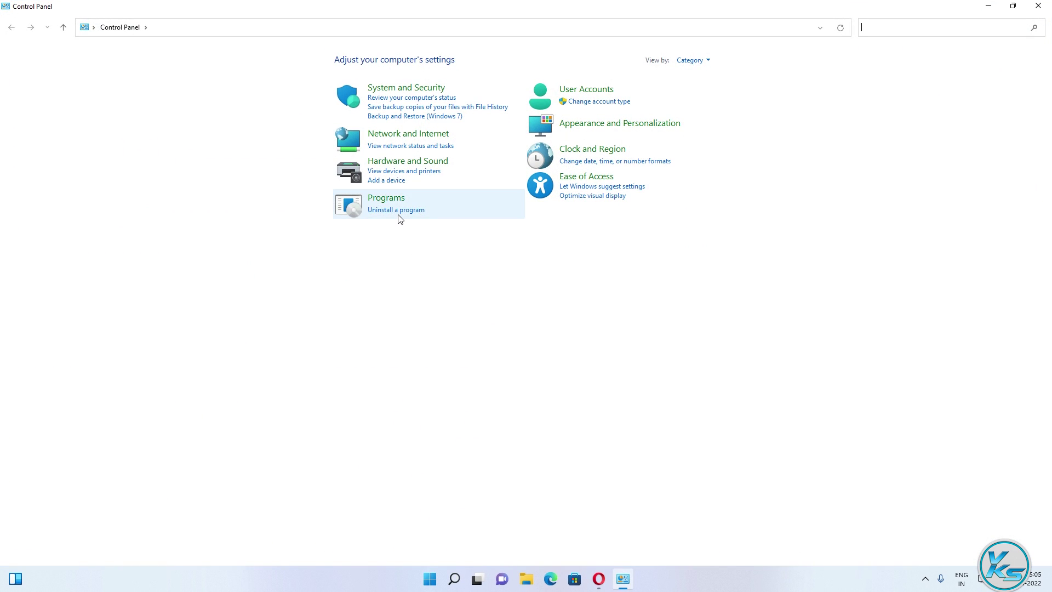
pyautogui.click(375, 210)
pyautogui.click(18, 27)
pyautogui.click(405, 210)
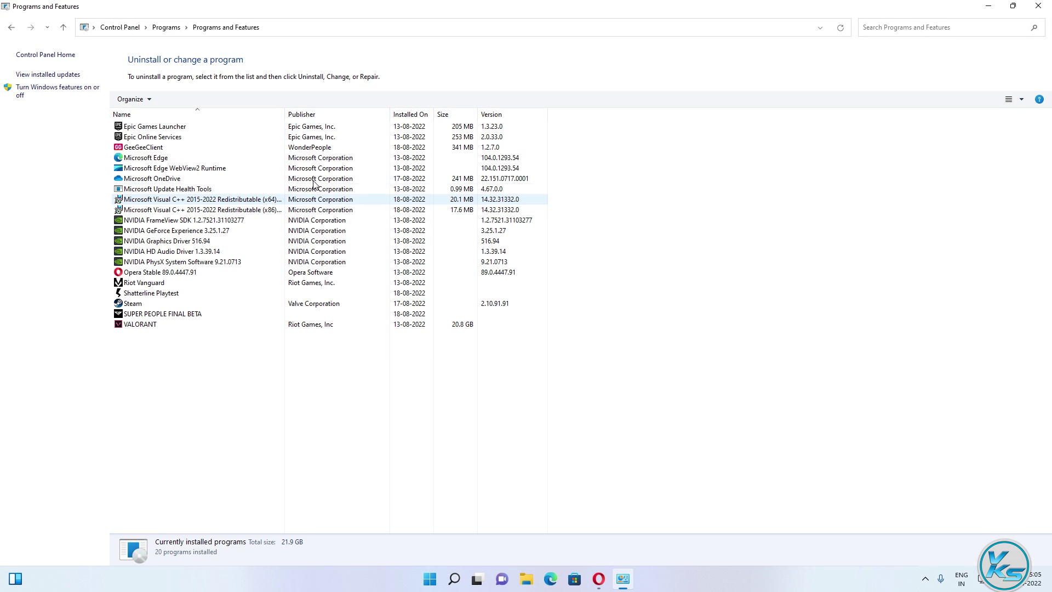
pyautogui.click(220, 202)
pyautogui.click(221, 210)
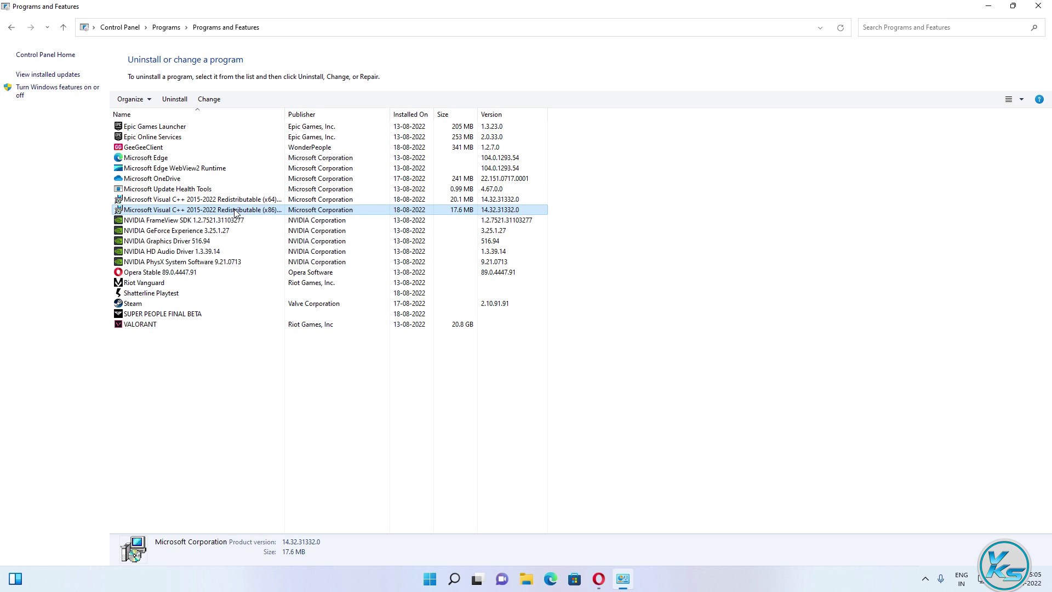
pyautogui.click(204, 241)
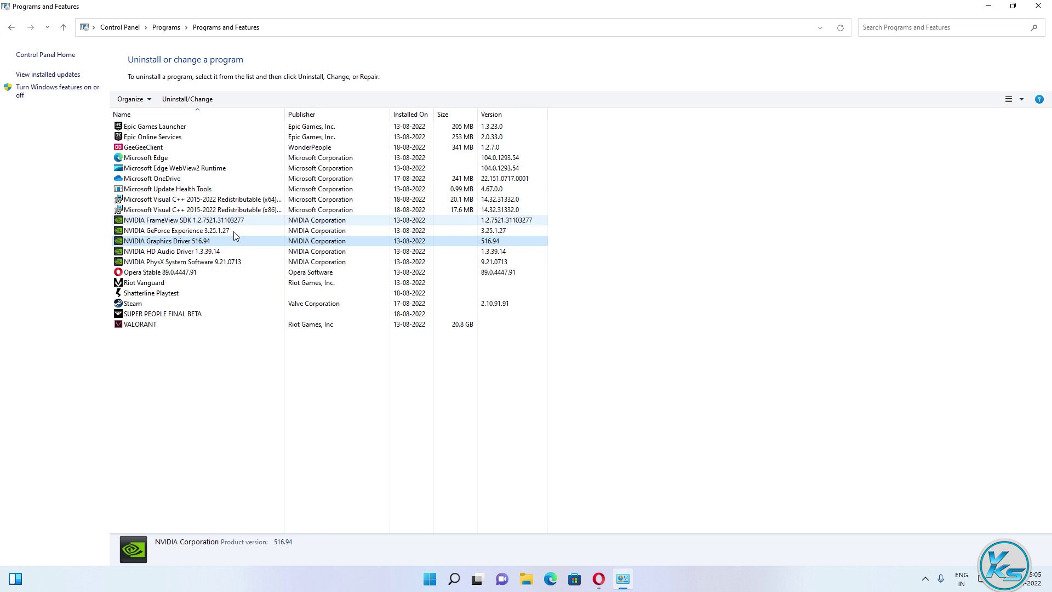
pyautogui.click(1040, 7)
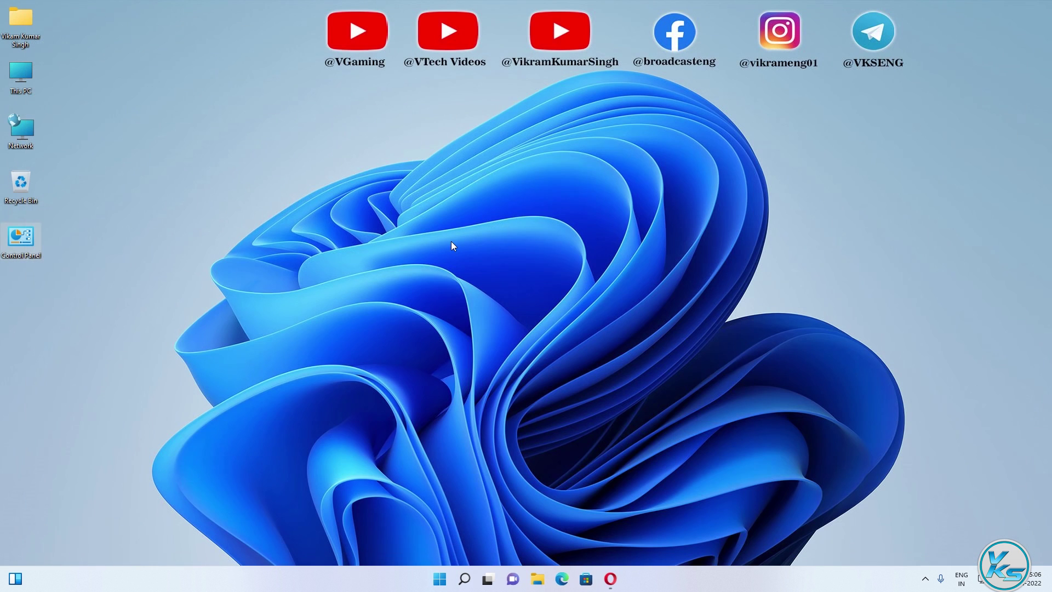
# - Find Steam through Windows search and open the installation folder its shortcut points to
pyautogui.click(466, 579)
pyautogui.write('st')
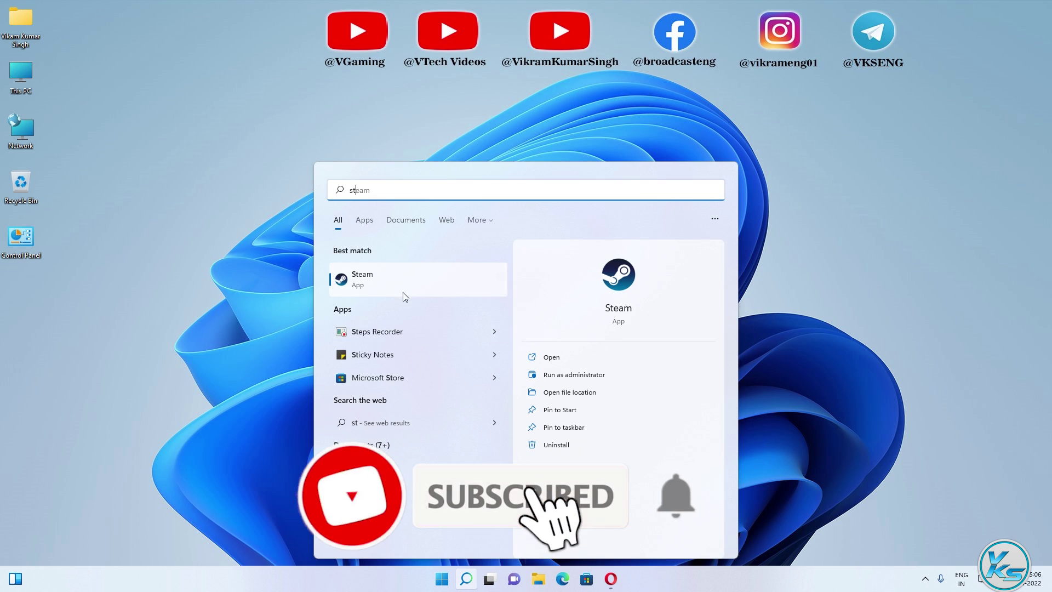
pyautogui.rightClick(363, 282)
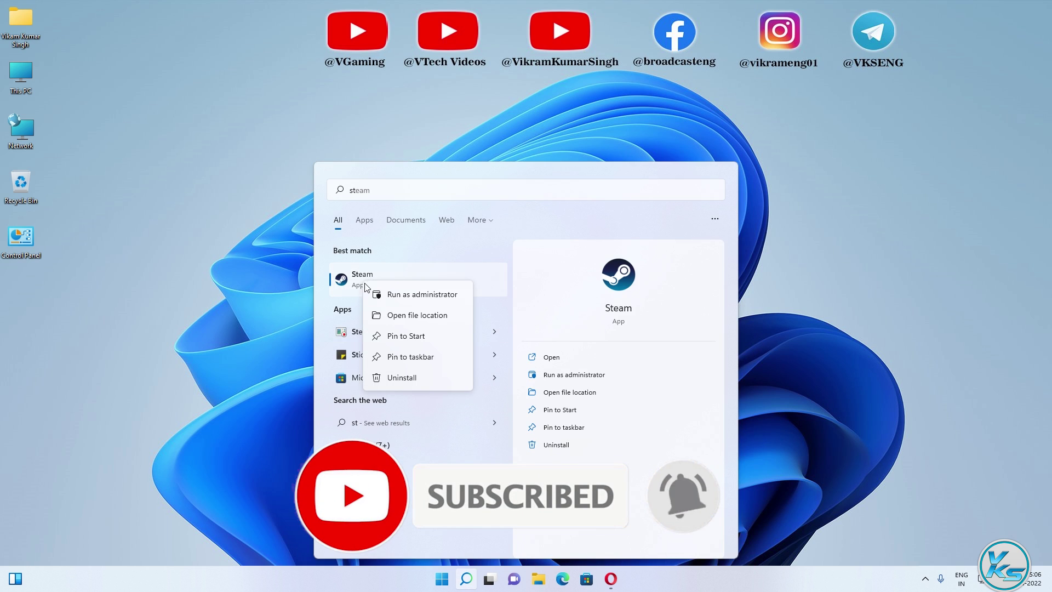
pyautogui.click(398, 313)
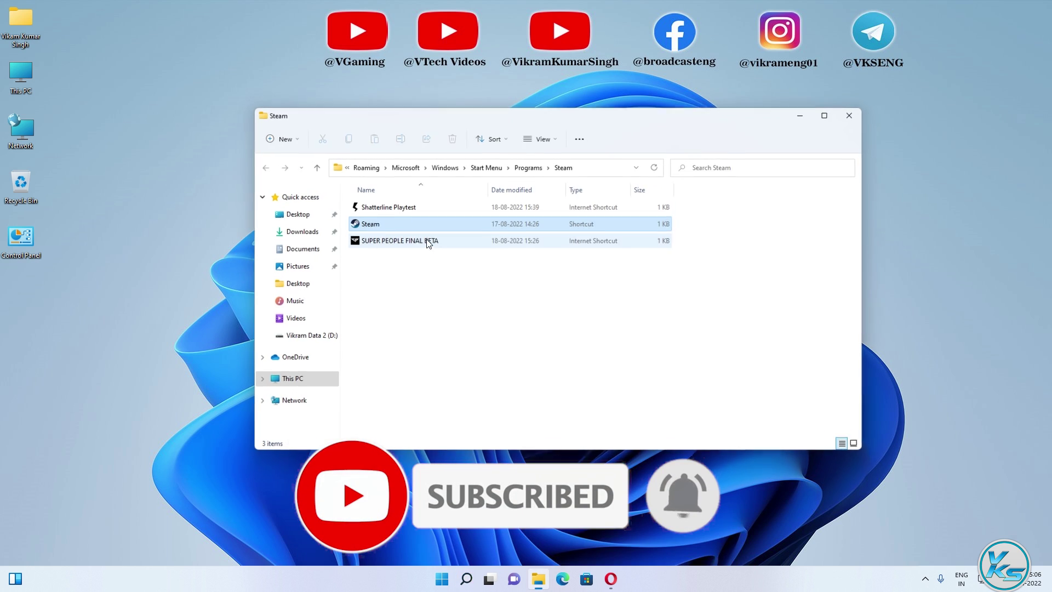
pyautogui.rightClick(377, 225)
pyautogui.click(426, 297)
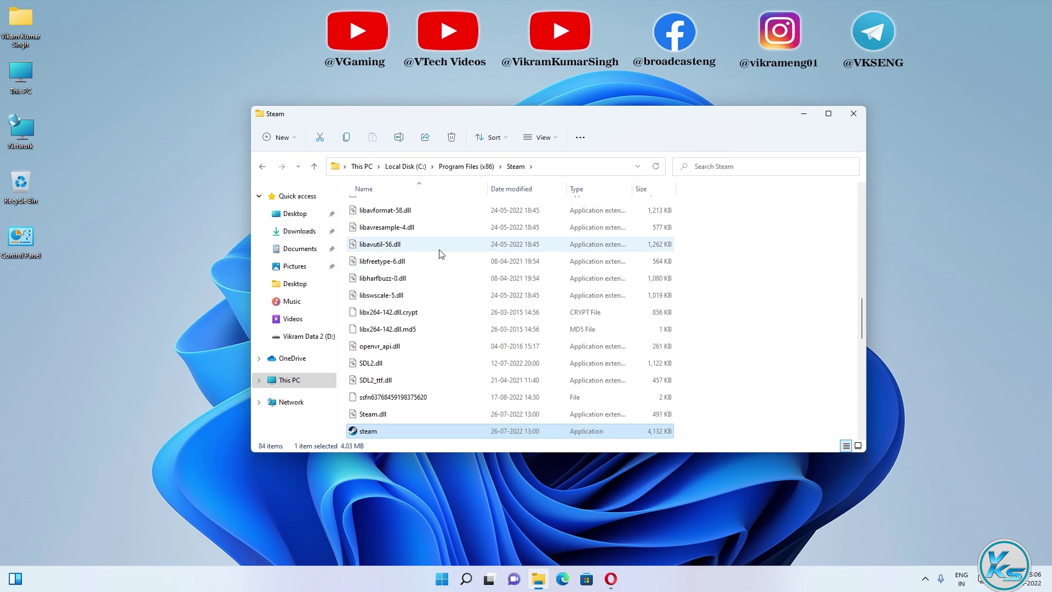
# - Open the compatibility settings in the properties of the steam application file
pyautogui.scroll(-3, 411, 258)
pyautogui.rightClick(363, 276)
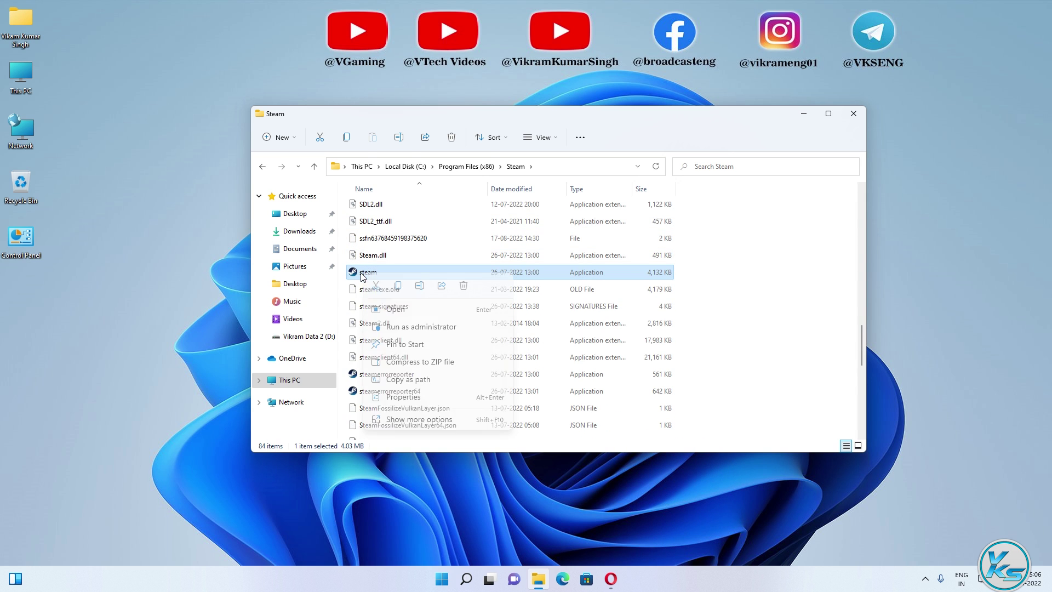
pyautogui.click(403, 397)
pyautogui.moveTo(498, 272); pyautogui.dragTo(625, 118)
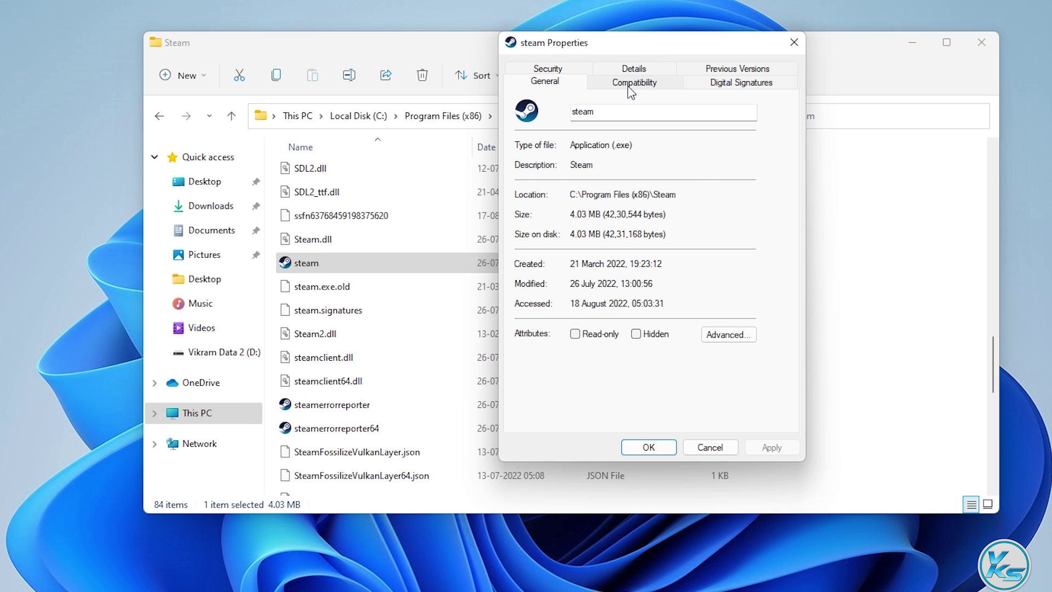
pyautogui.click(630, 85)
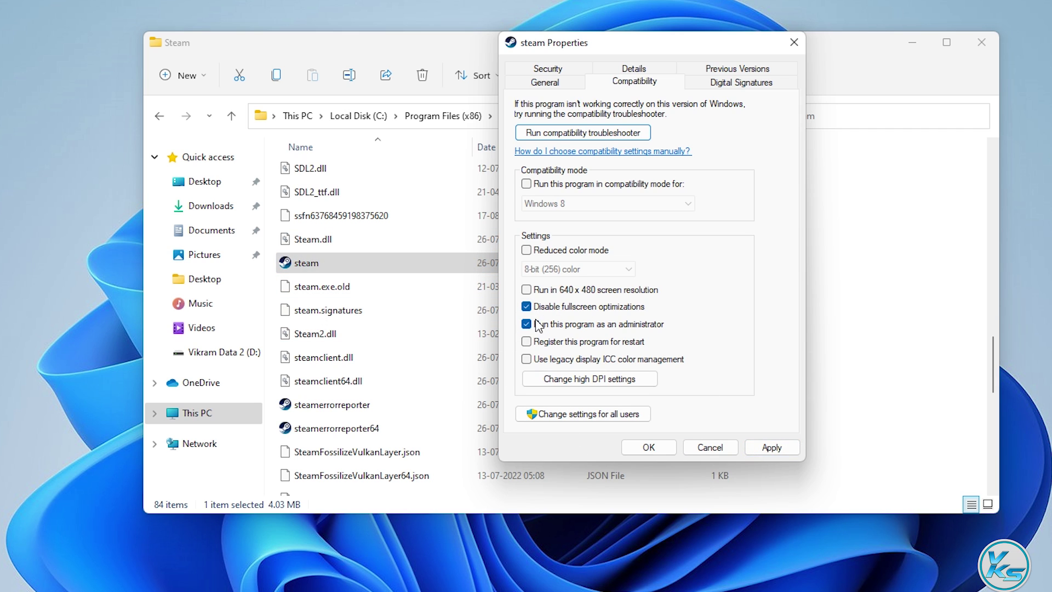
# - Try Windows 8 compatibility mode and administrator rights for the steam application, cancel the changes, and close the Steam folder
pyautogui.click(555, 204)
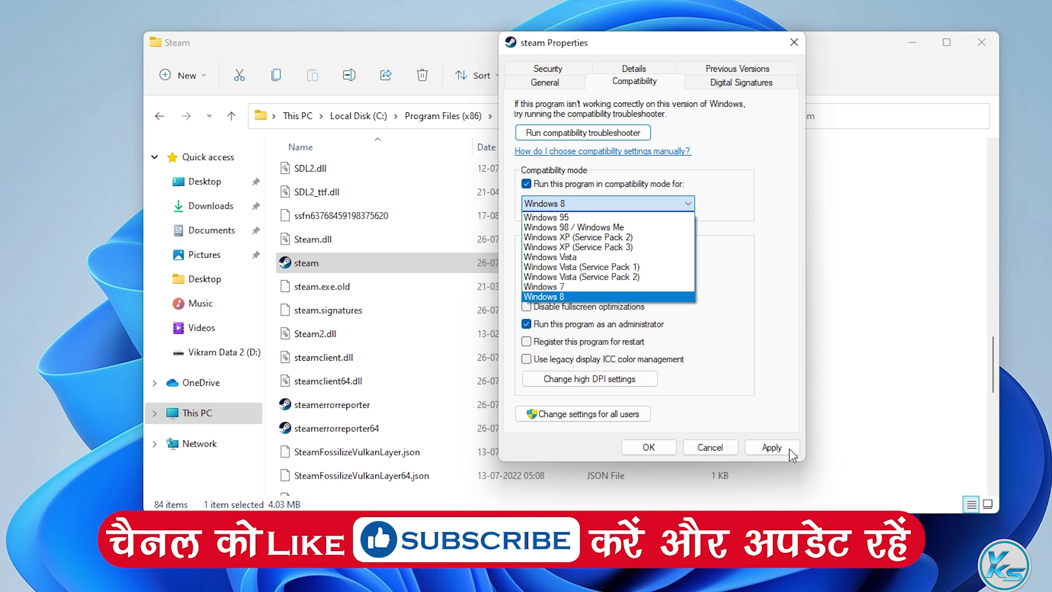
pyautogui.click(678, 307)
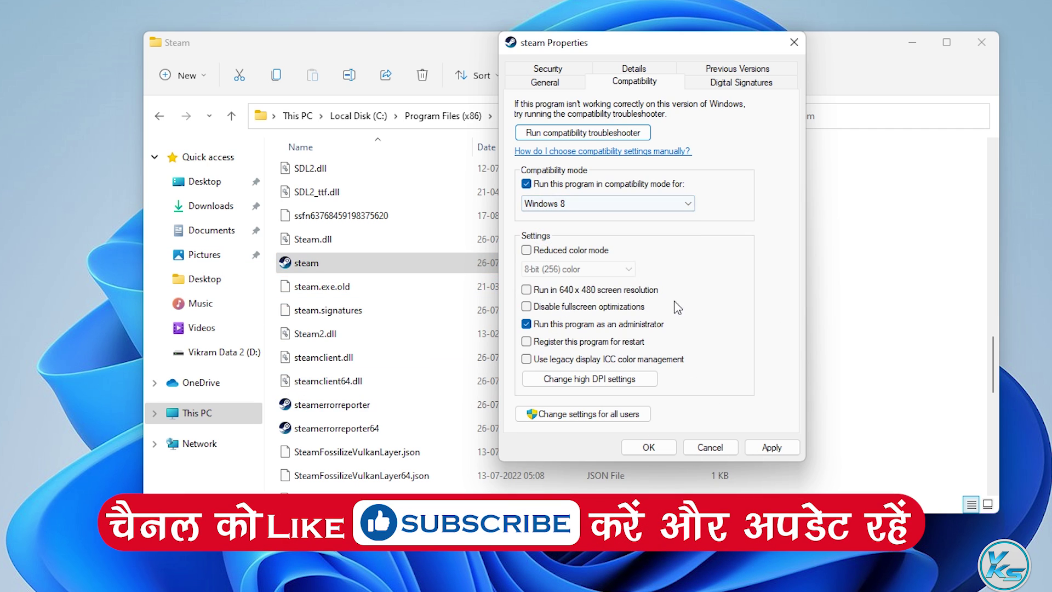
pyautogui.click(548, 323)
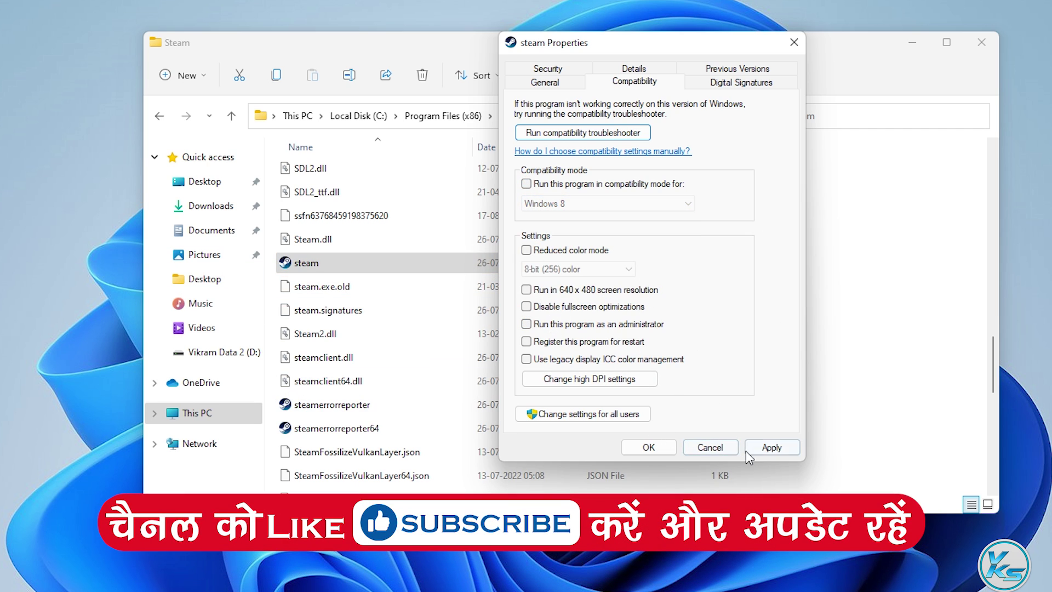
pyautogui.click(692, 449)
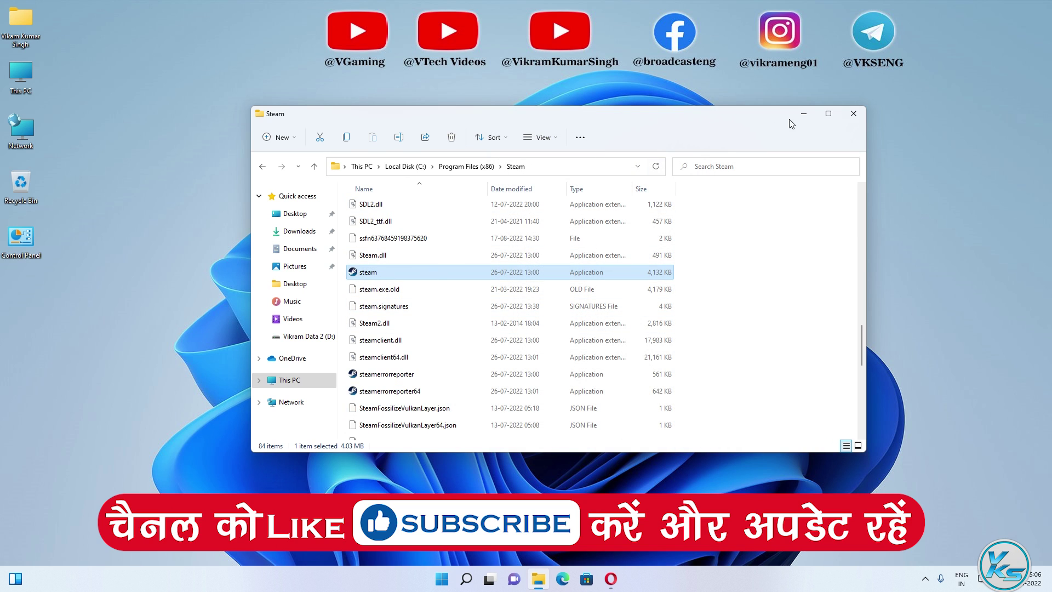
pyautogui.click(853, 114)
# - Check the Game Mode setting in the Windows gaming settings and close Settings
pyautogui.rightClick(441, 579)
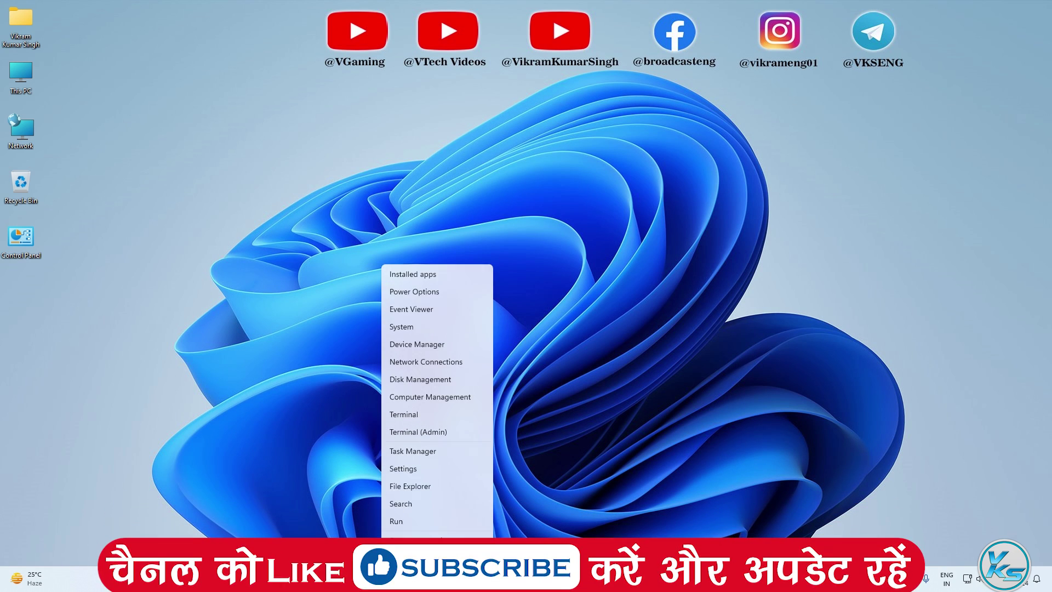
pyautogui.click(403, 459)
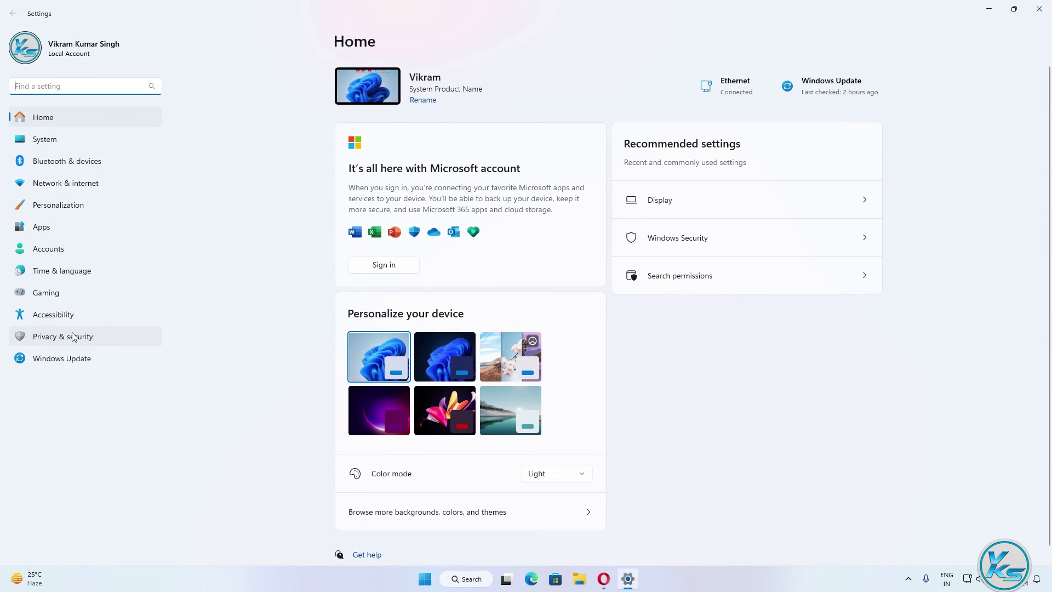
pyautogui.click(59, 297)
pyautogui.click(390, 174)
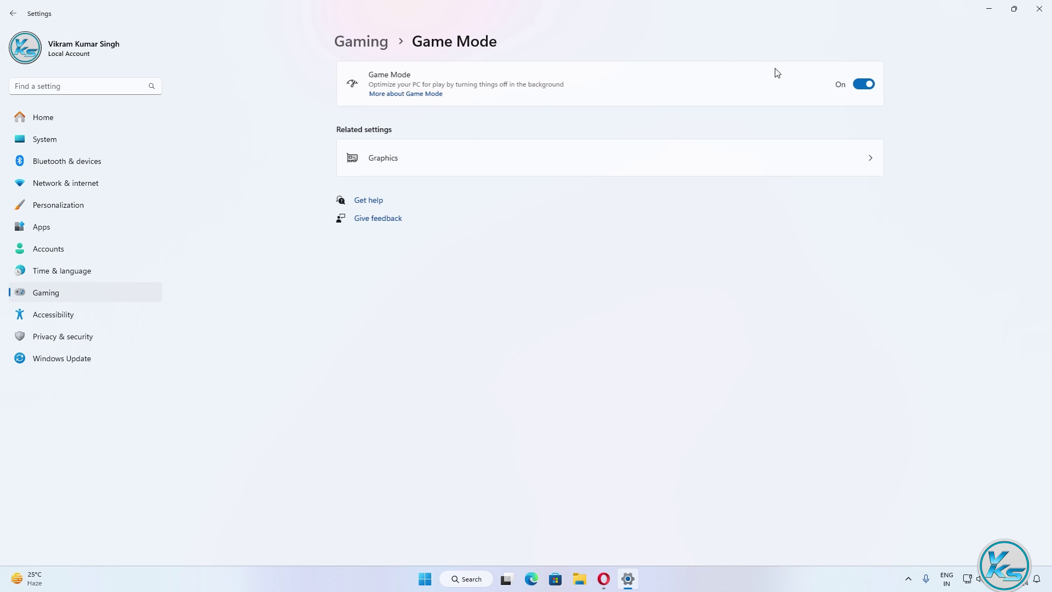
pyautogui.click(1031, 15)
# - Switch to Steam and browse the local files of HAWKED from the game library
pyautogui.press('super')
pyautogui.write('s')
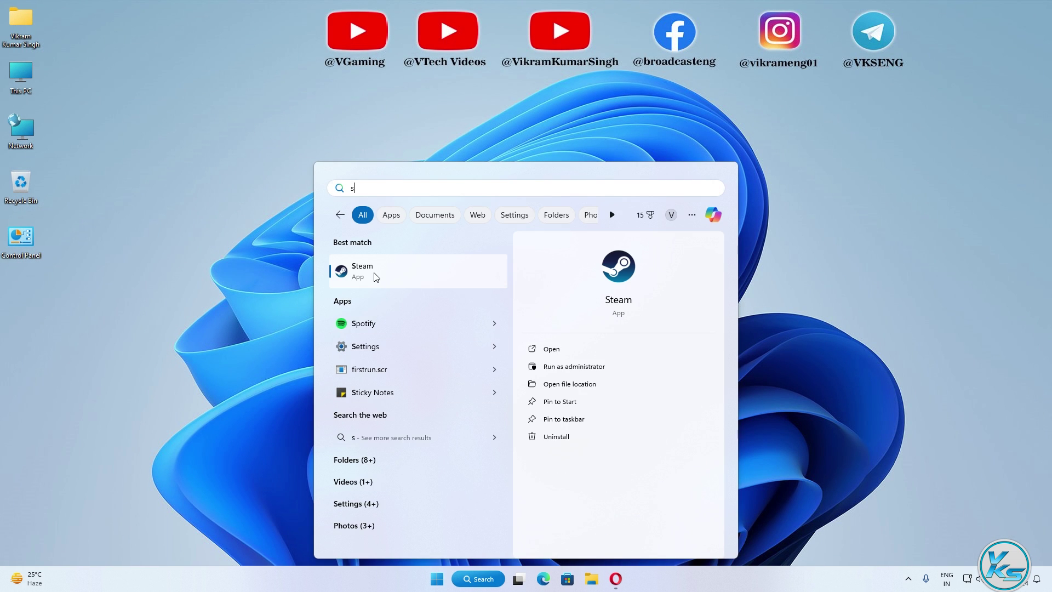
pyautogui.click(376, 276)
pyautogui.rightClick(62, 325)
pyautogui.moveTo(104, 398)
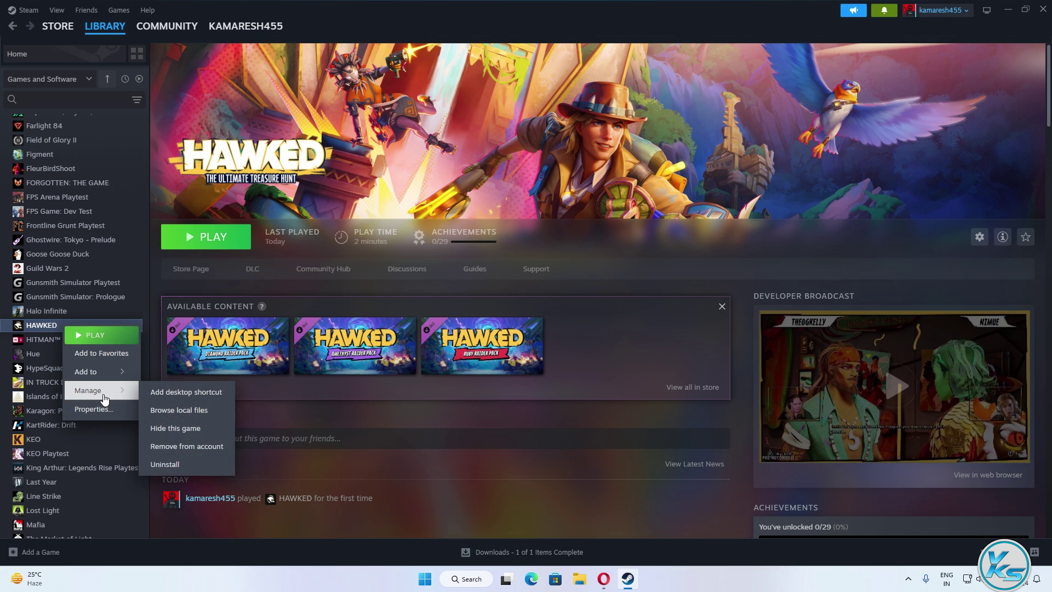
pyautogui.click(179, 410)
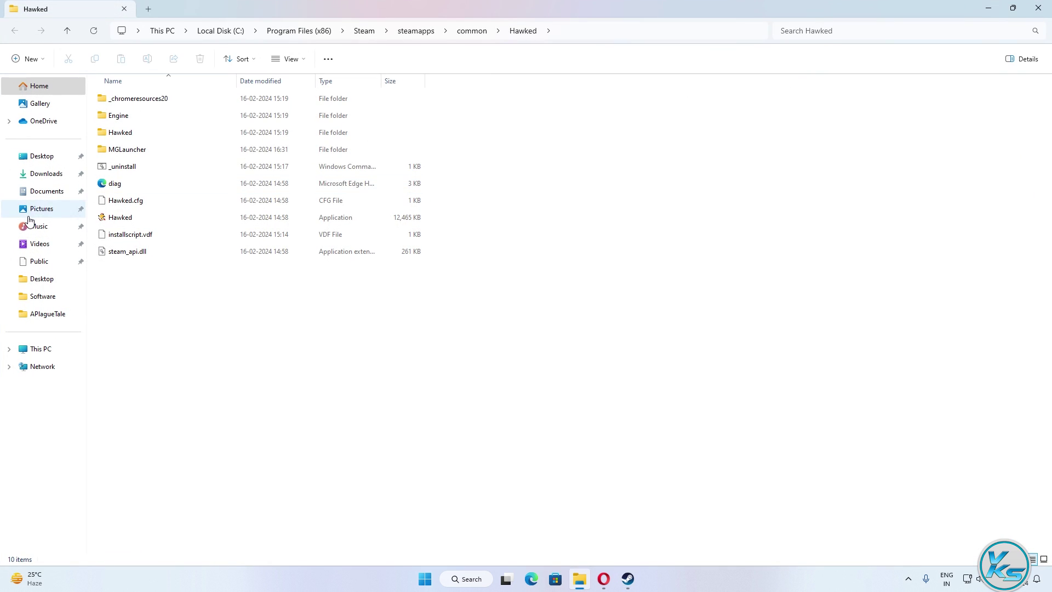
# - Open the compatibility settings in the properties of the Hawked application inside the Hawked\Binaries\Win64 folder
pyautogui.click(115, 136)
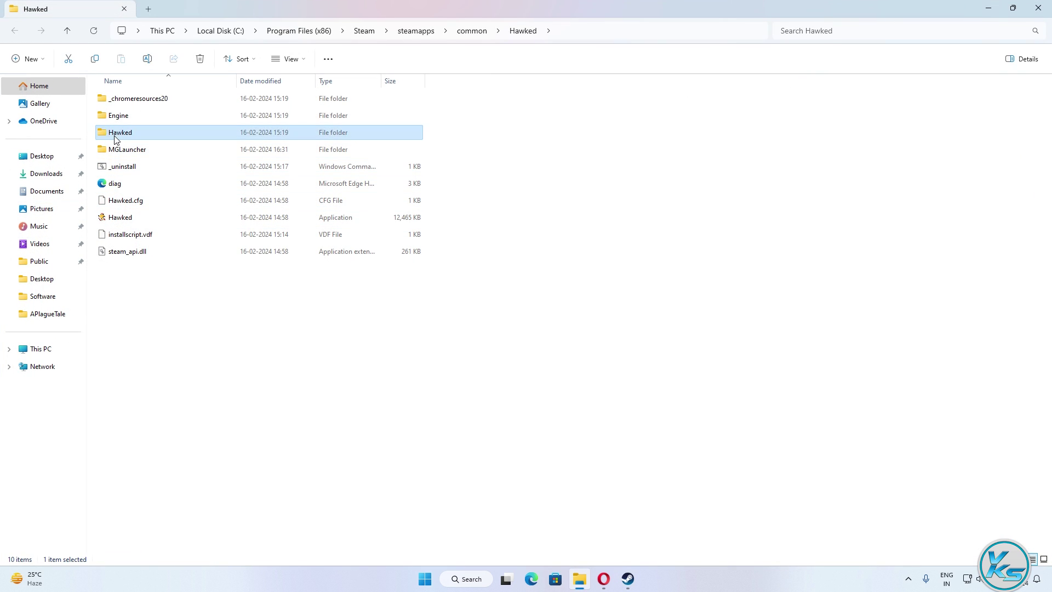
pyautogui.doubleClick(116, 135)
pyautogui.doubleClick(121, 99)
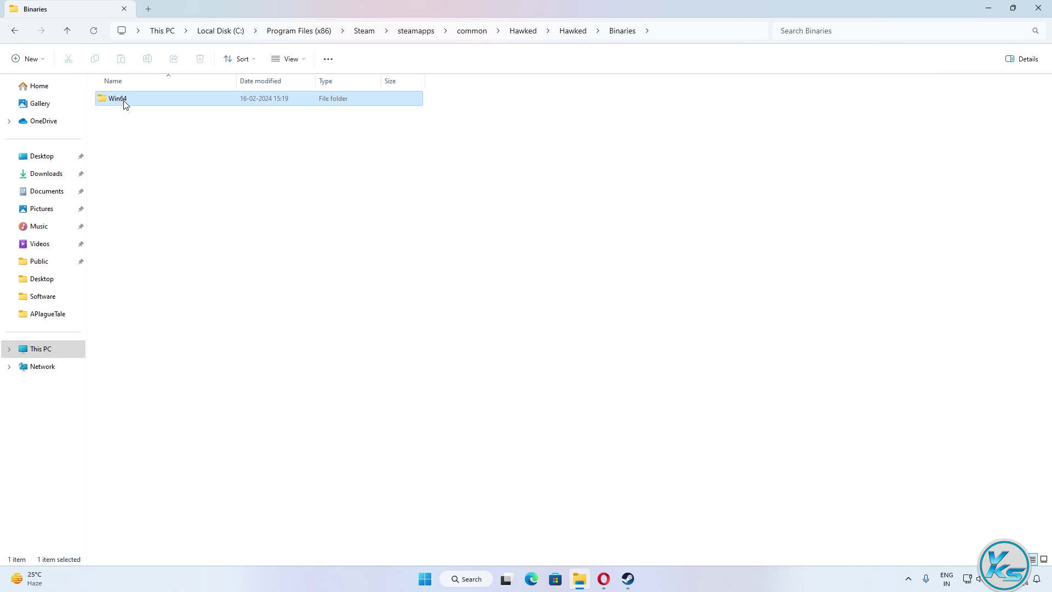
pyautogui.doubleClick(125, 103)
pyautogui.click(122, 185)
pyautogui.rightClick(122, 186)
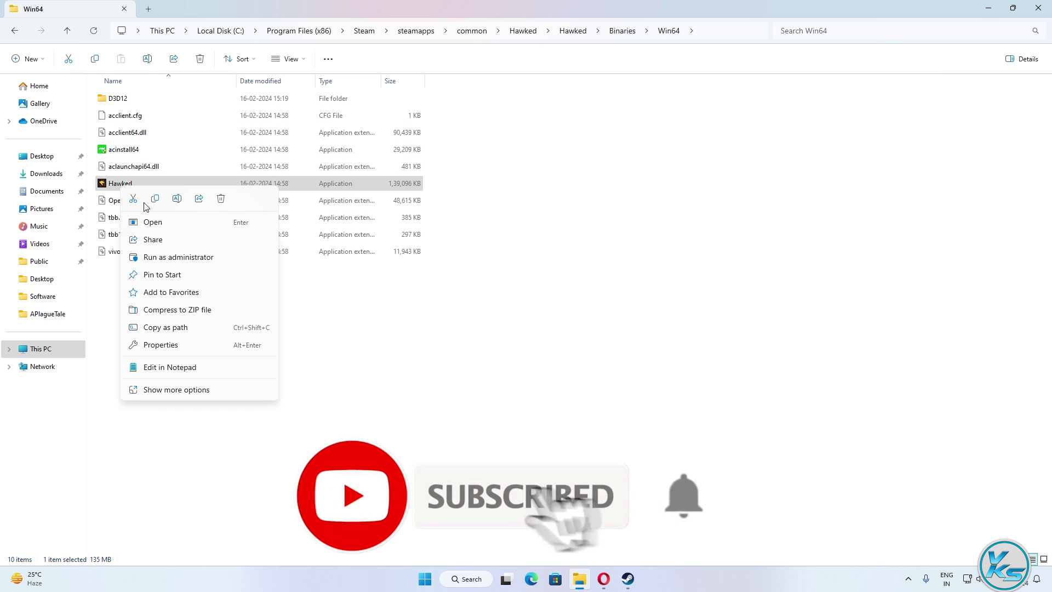
pyautogui.click(176, 345)
pyautogui.moveTo(223, 195); pyautogui.dragTo(495, 77)
pyautogui.click(485, 103)
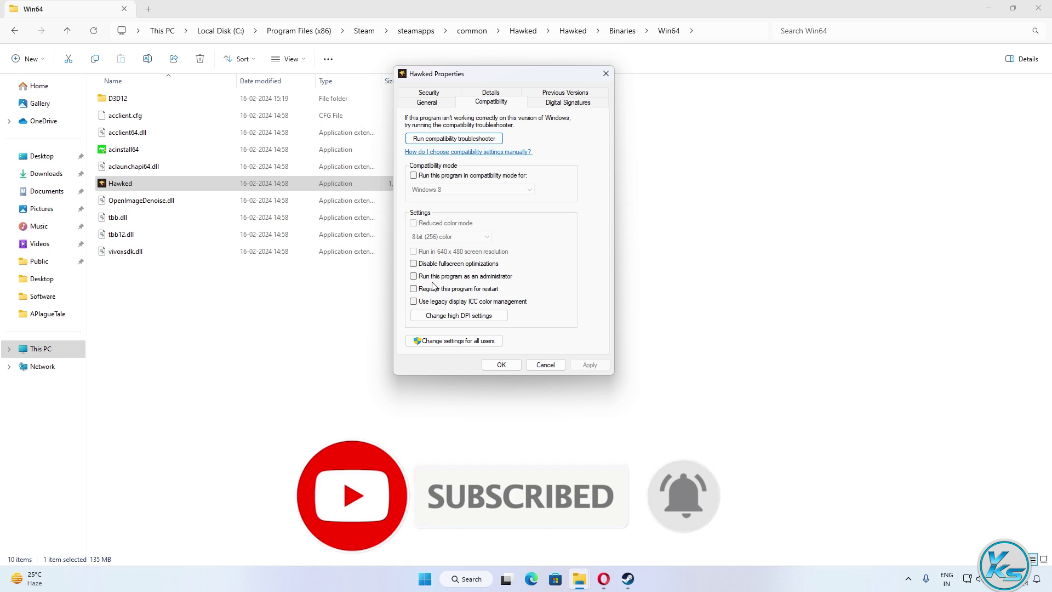
# - Try administrator rights, disabled fullscreen optimizations and Windows 8 compatibility mode for Hawked, check its high DPI settings, and cancel the changes
pyautogui.click(433, 276)
pyautogui.click(459, 315)
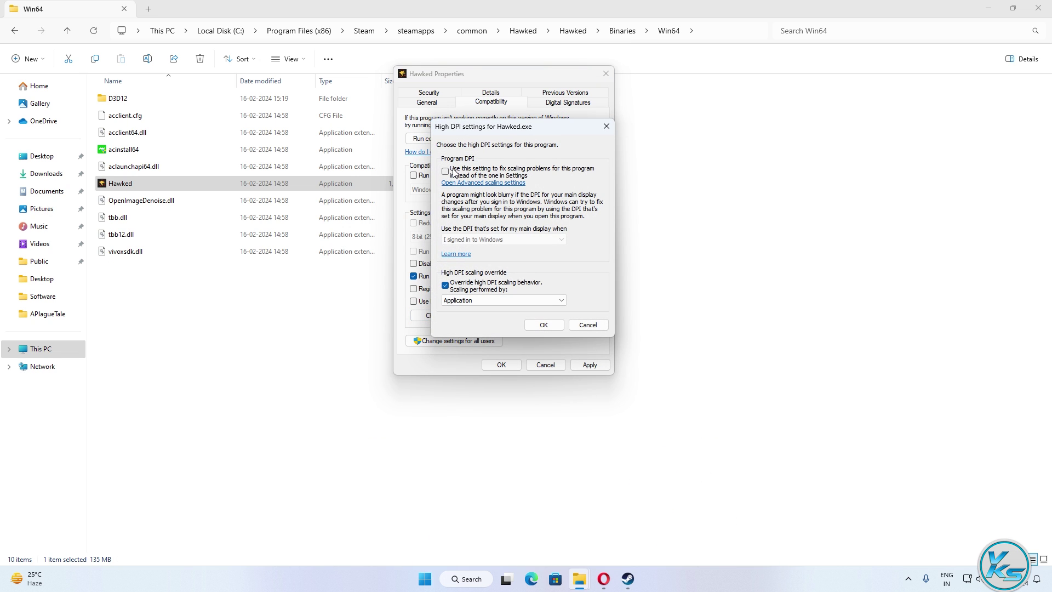
pyautogui.click(588, 326)
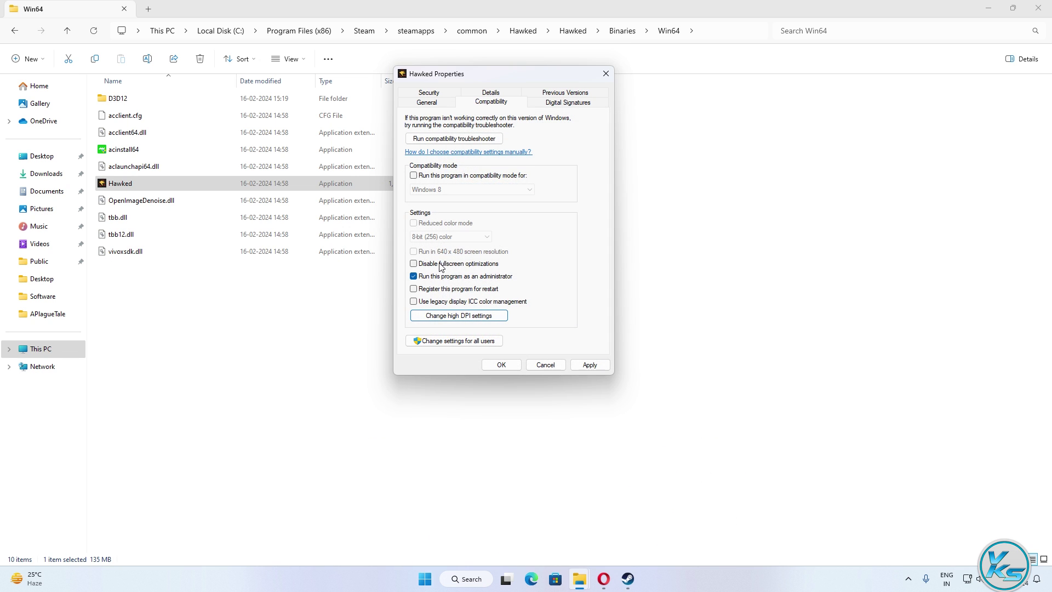
pyautogui.click(448, 178)
pyautogui.click(465, 190)
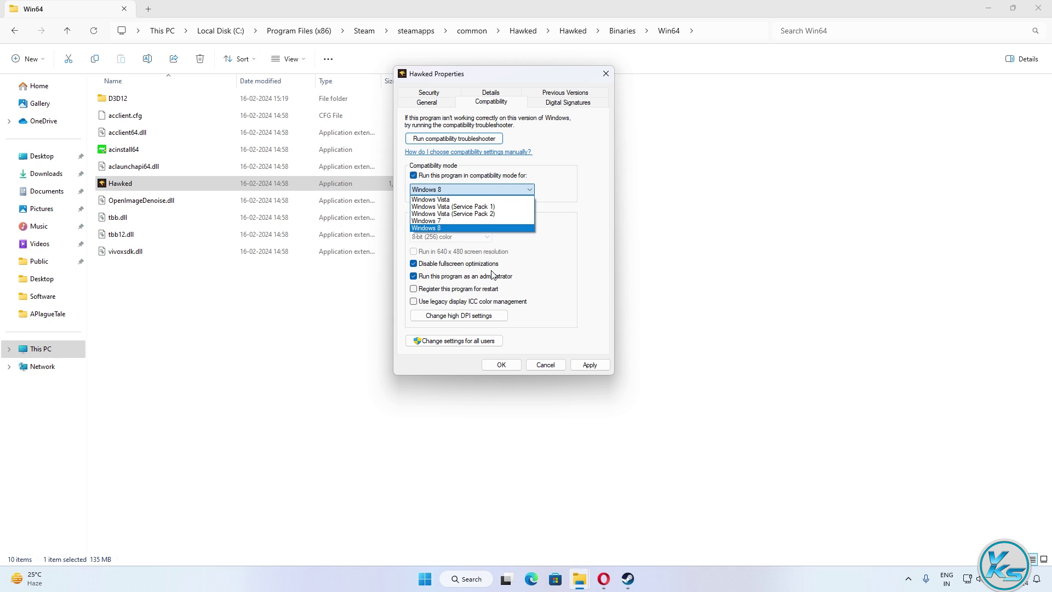
pyautogui.click(541, 366)
pyautogui.click(543, 366)
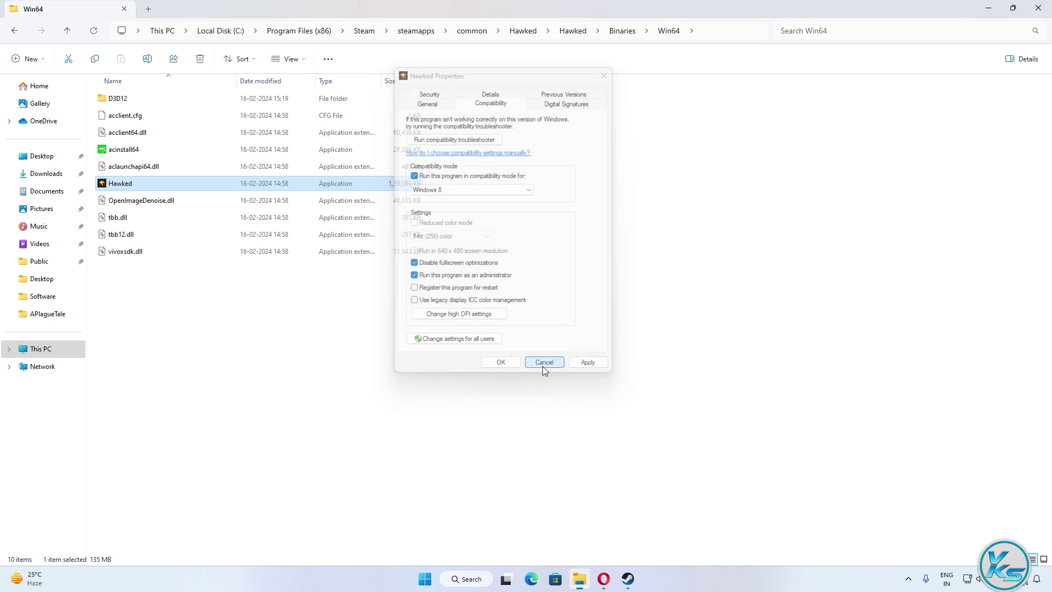
# - Copy the path of the main Hawked game folder, close the folder window and minimize Steam
pyautogui.click(523, 33)
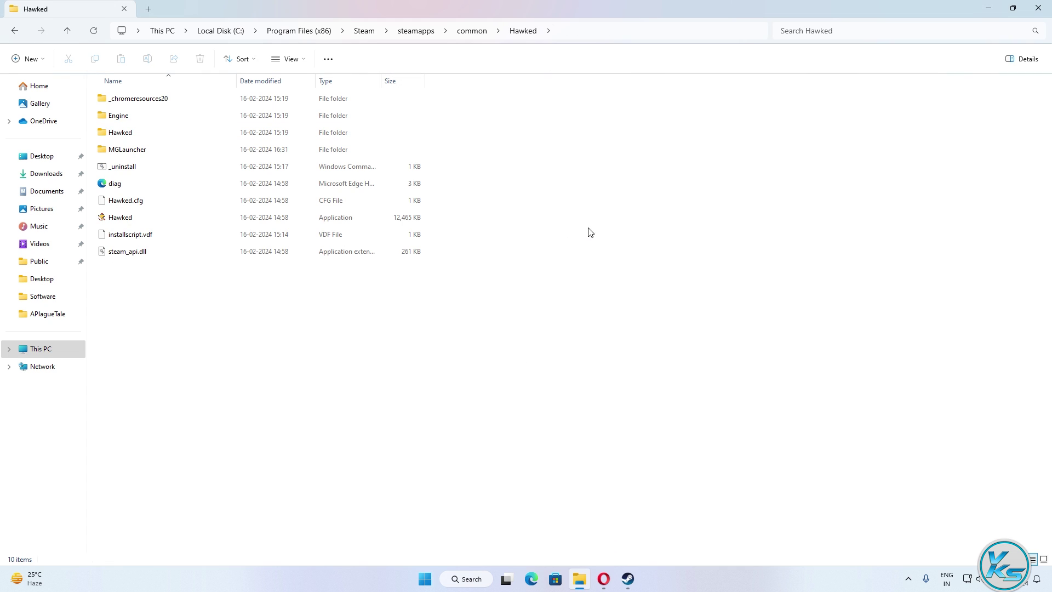
pyautogui.click(411, 30)
pyautogui.rightClick(297, 31)
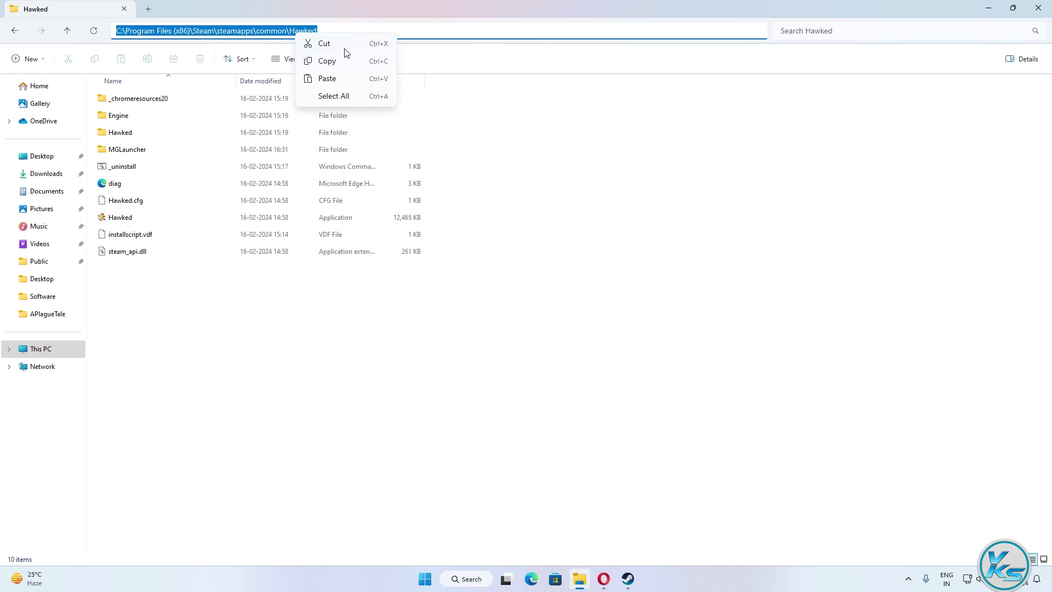
pyautogui.click(328, 61)
pyautogui.click(1033, 12)
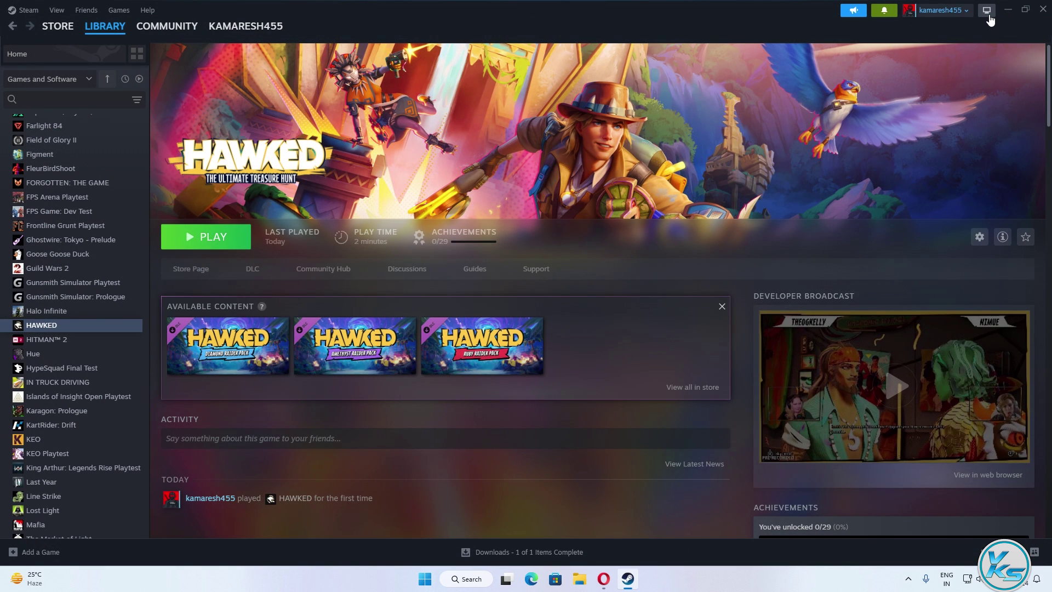
pyautogui.click(1007, 10)
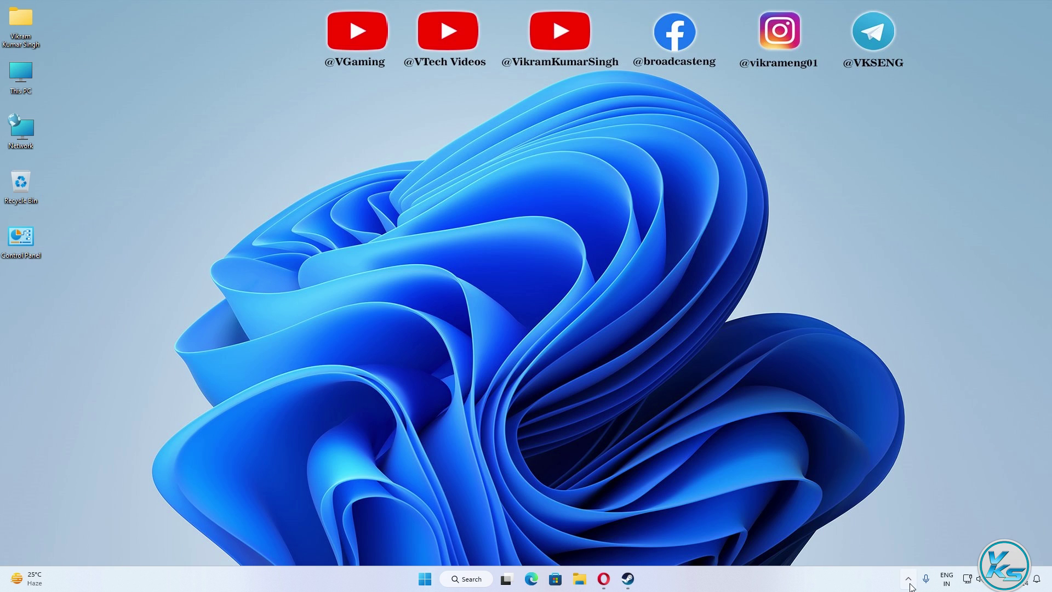
pyautogui.click(908, 579)
pyautogui.click(930, 545)
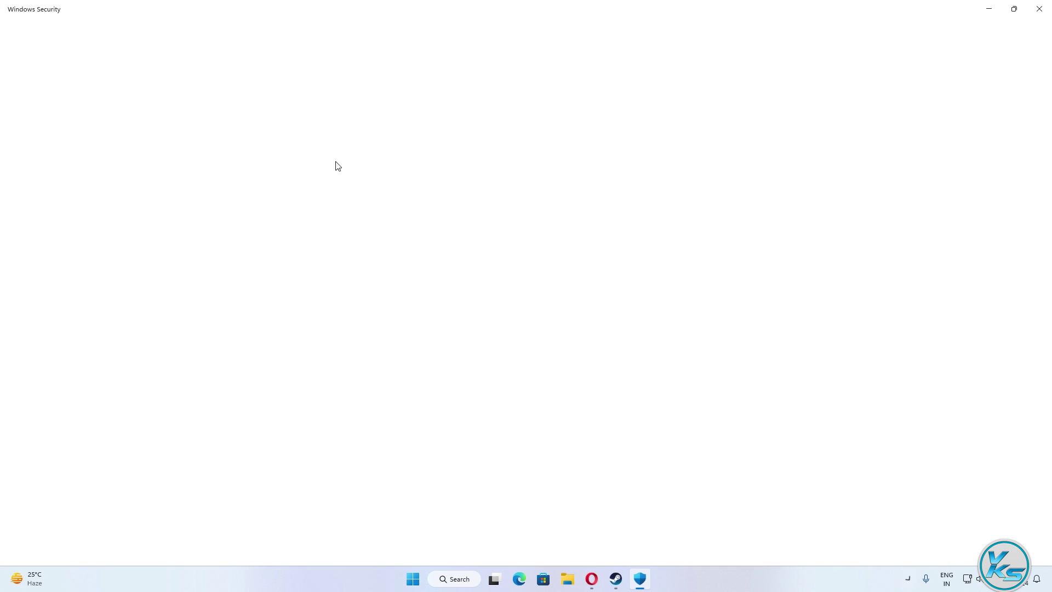
pyautogui.click(276, 170)
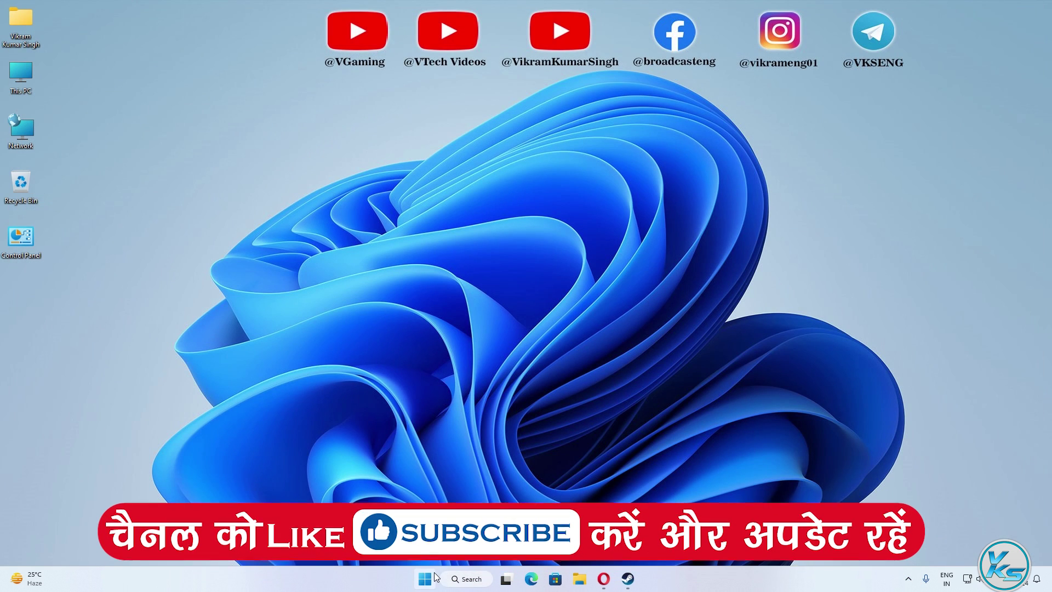
# - Open Virus & threat protection in Windows Security from the Privacy & security settings of Windows
pyautogui.press('super+x')
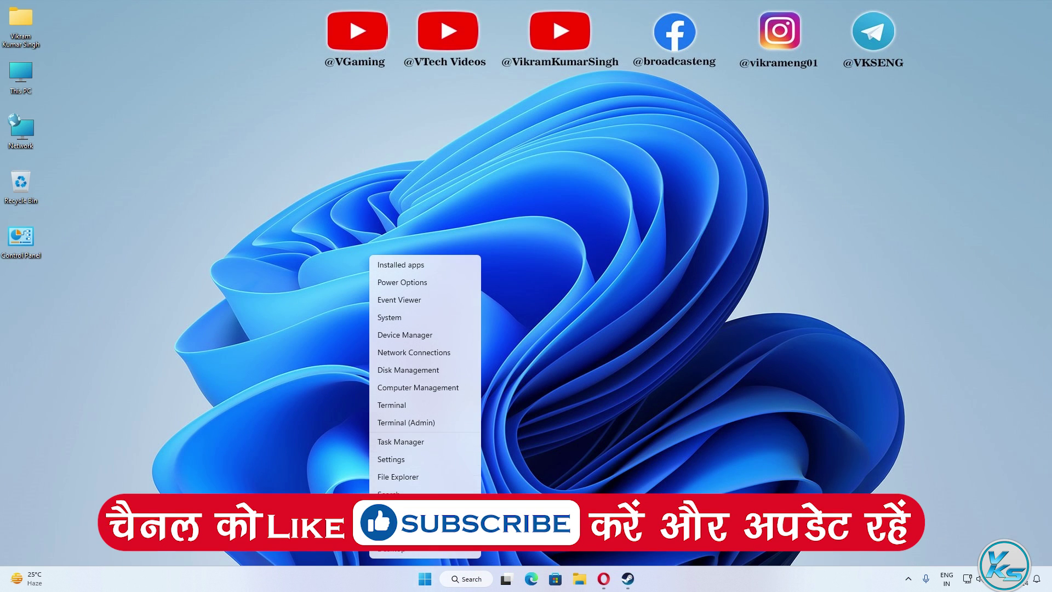
pyautogui.click(407, 460)
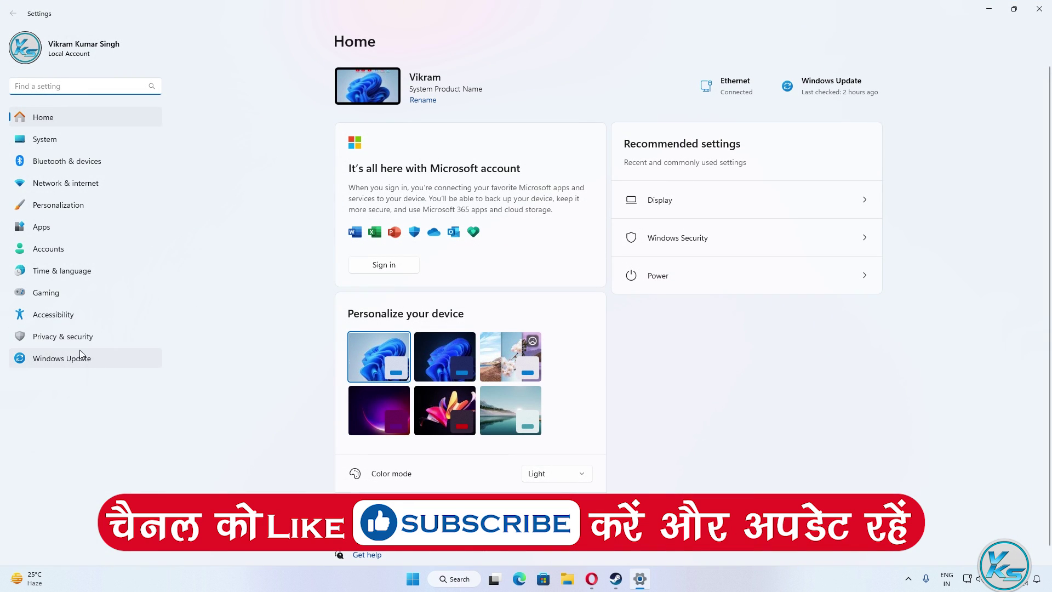
pyautogui.click(129, 336)
pyautogui.click(485, 103)
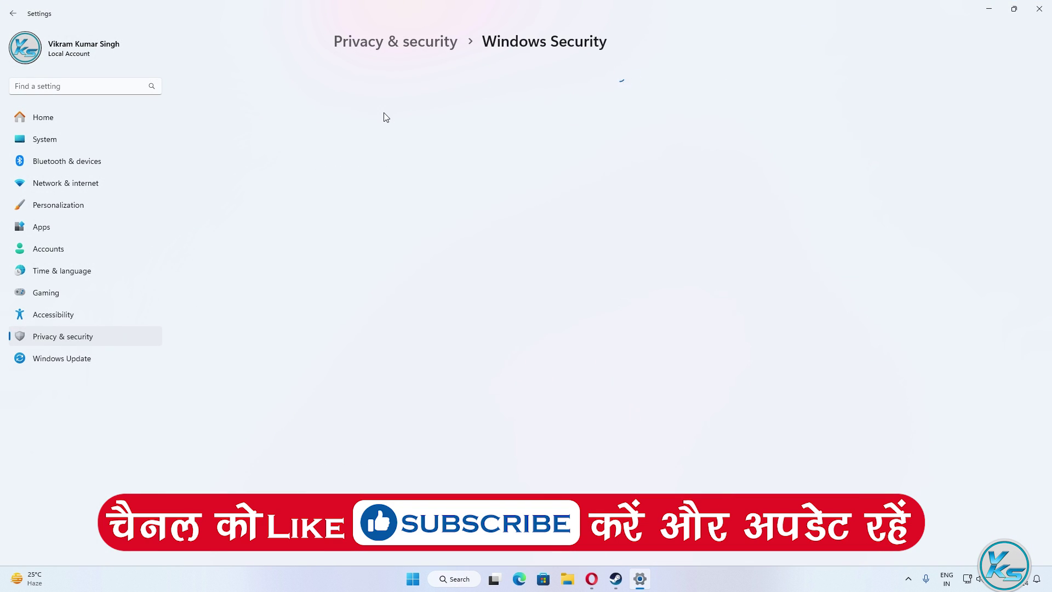
pyautogui.click(382, 171)
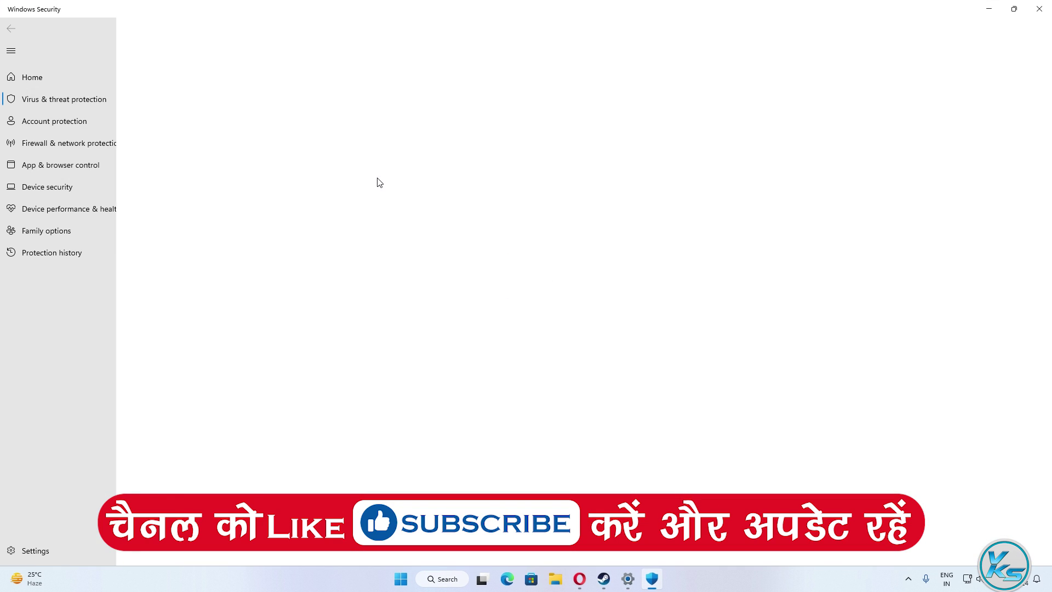
# - Open the exclusions list from the Virus & threat protection settings and allow Windows Security to make changes
pyautogui.click(225, 327)
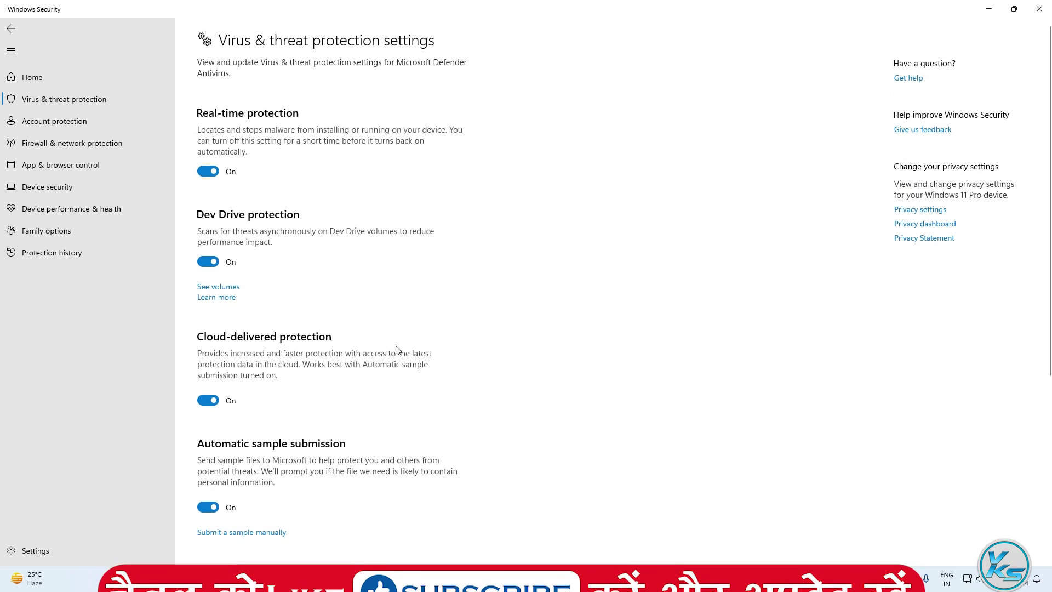
pyautogui.scroll(-4, 395, 348)
pyautogui.click(242, 533)
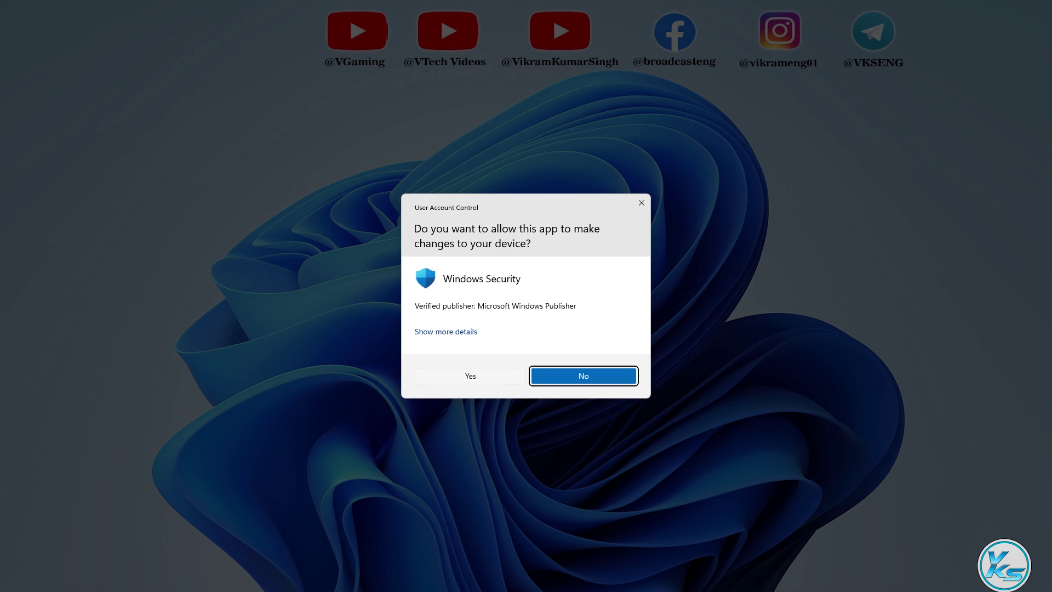
pyautogui.click(470, 376)
# - Add the folder C:\Program Files (x86)\Steam\steamapps\common\Hawked as an antivirus exclusion and close Windows Security
pyautogui.click(295, 115)
pyautogui.click(274, 161)
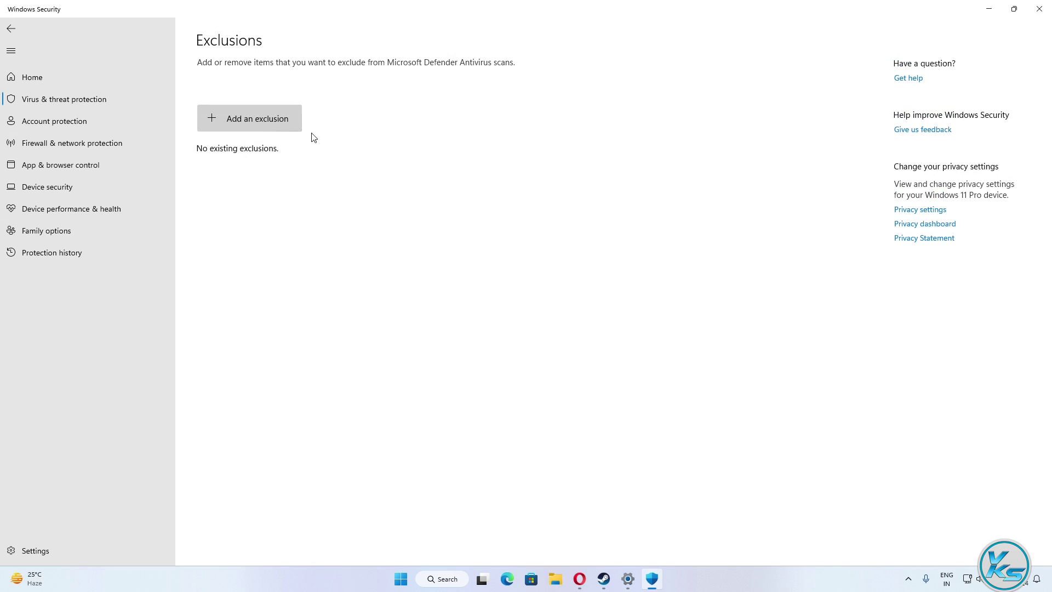
pyautogui.click(636, 40)
pyautogui.rightClick(623, 40)
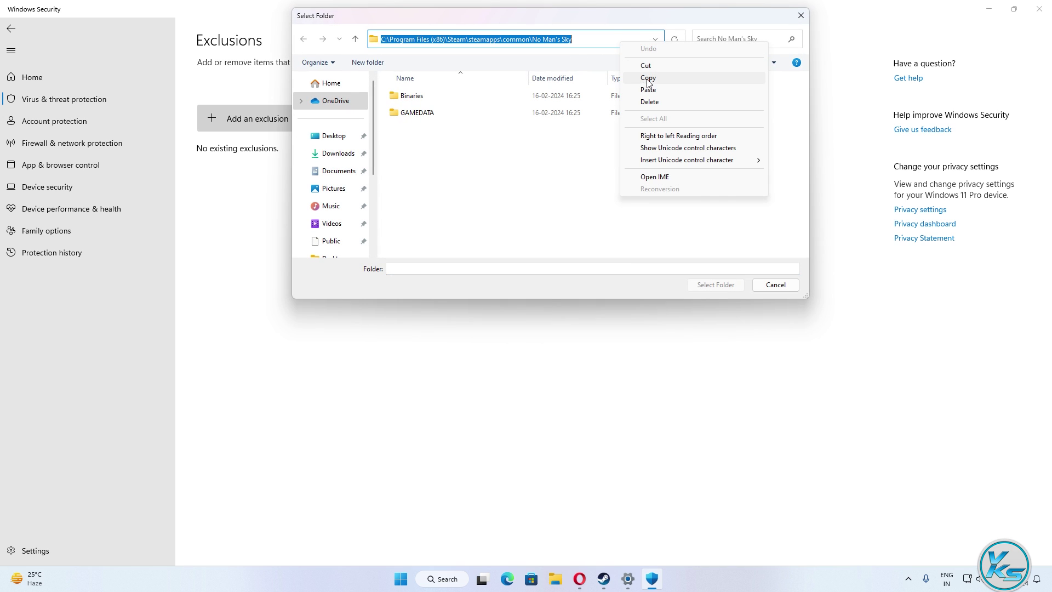
pyautogui.click(647, 87)
pyautogui.press('Return')
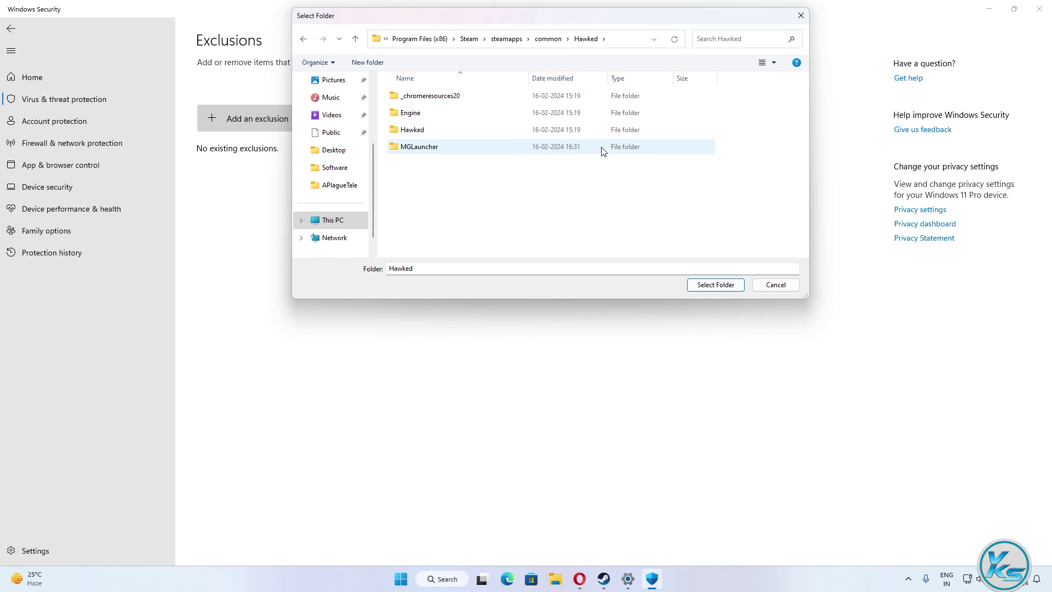
pyautogui.click(717, 285)
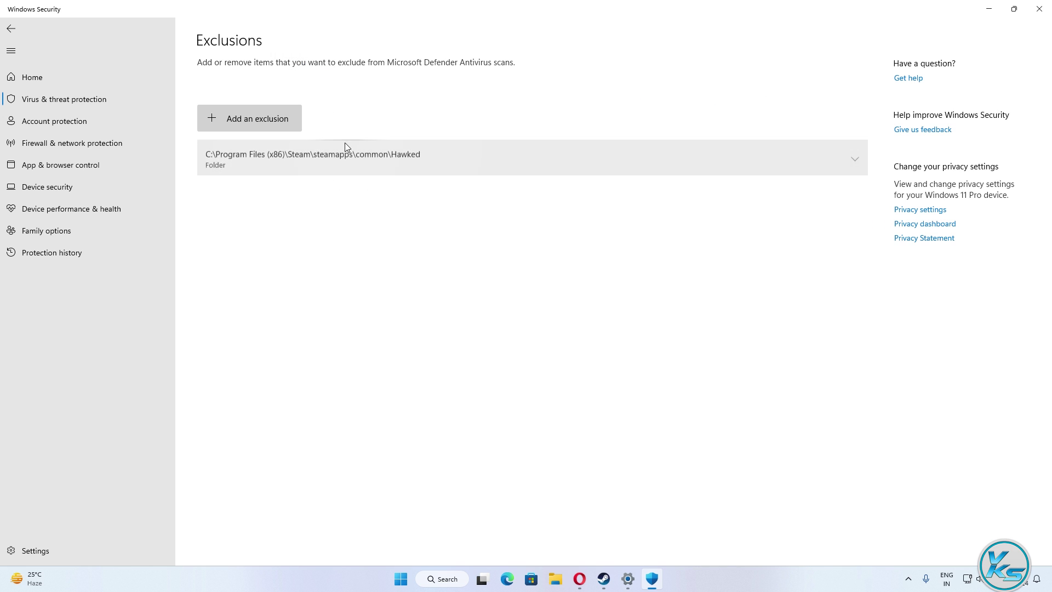
pyautogui.click(338, 162)
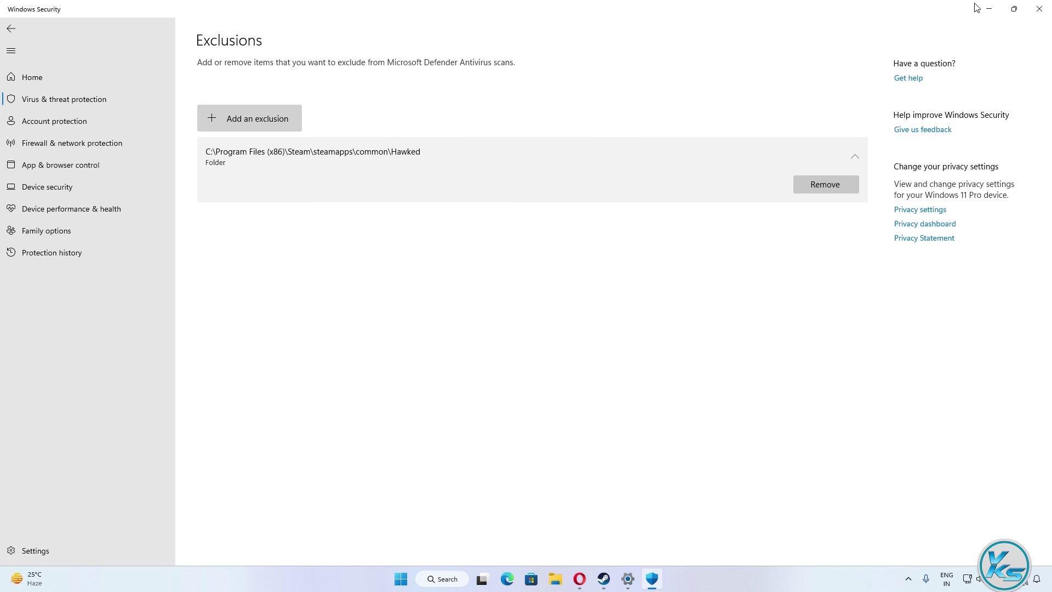
pyautogui.click(1039, 8)
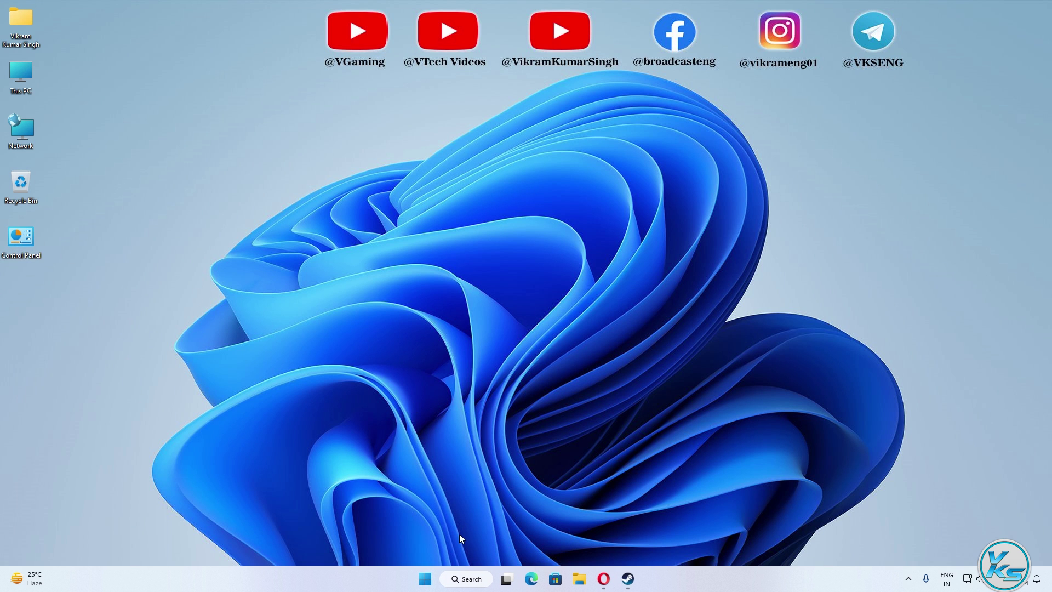
# - Open Control Panel with the items viewed as large icons and go to Windows Defender Firewall
pyautogui.click(466, 579)
pyautogui.write('c')
pyautogui.click(422, 281)
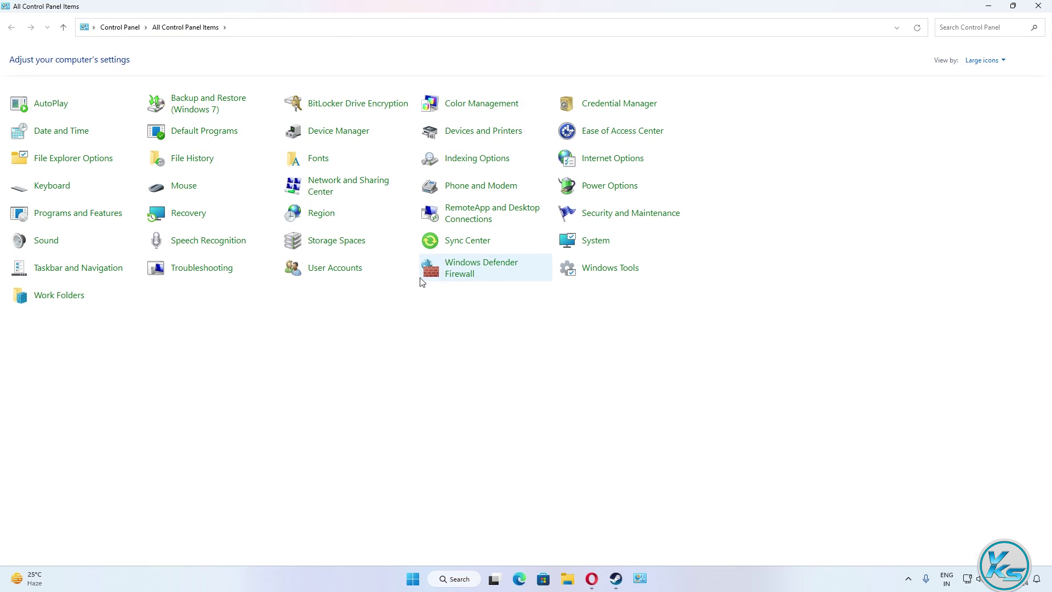
pyautogui.click(983, 62)
pyautogui.click(984, 90)
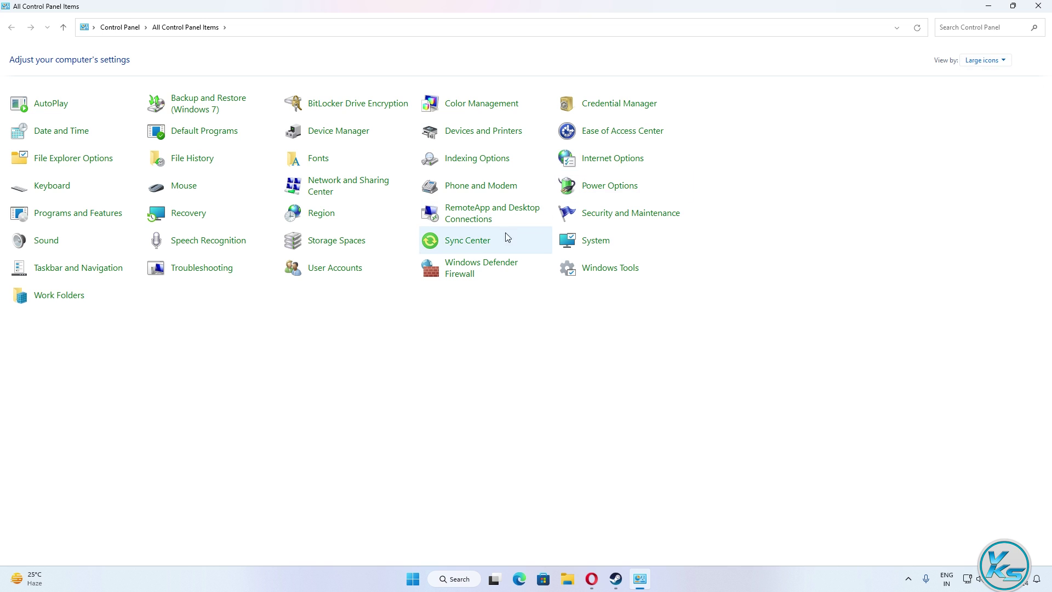
pyautogui.click(486, 258)
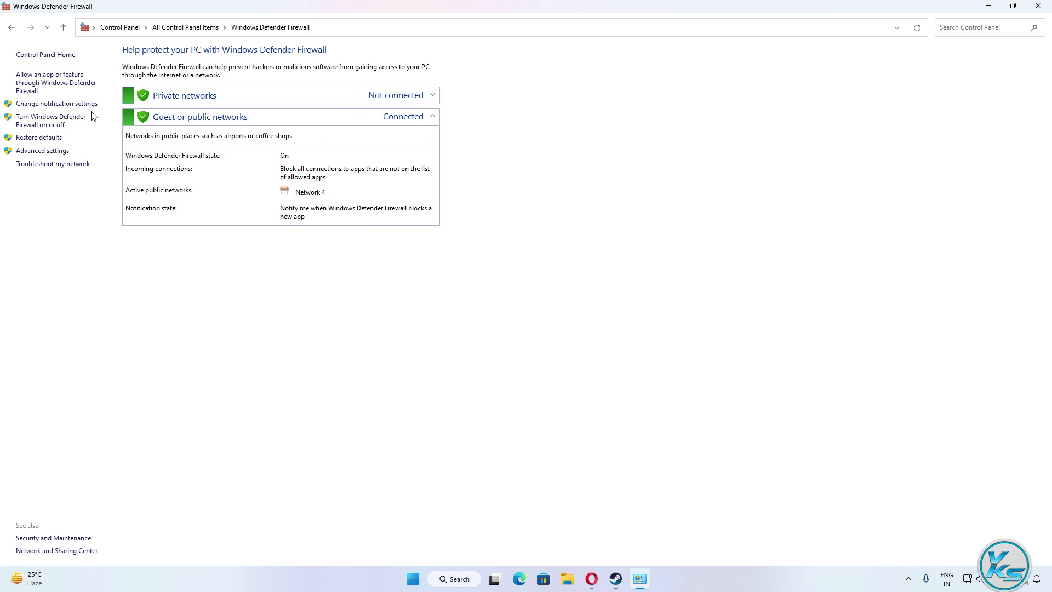
# - Unlock the firewall's allowed apps list for changes and start browsing for another app to allow
pyautogui.click(46, 78)
pyautogui.click(652, 84)
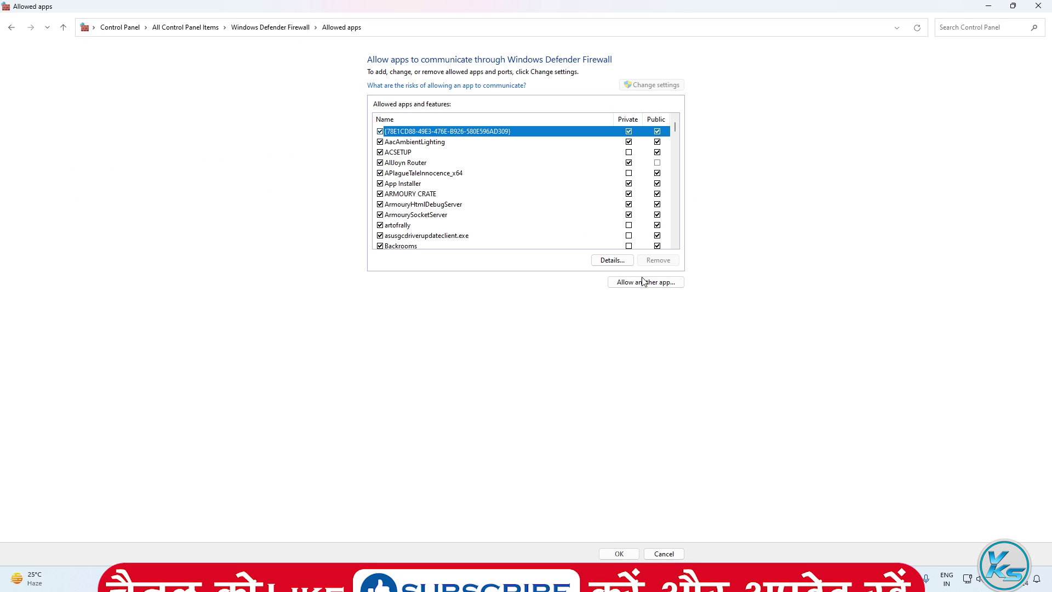
pyautogui.click(646, 282)
pyautogui.click(606, 341)
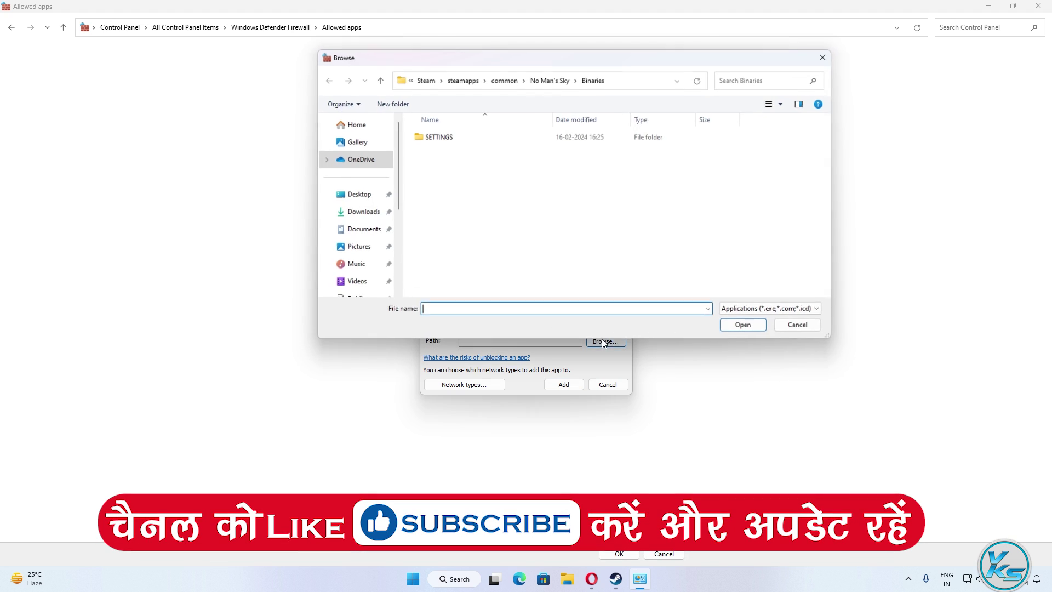
# - Browse to the folder C:\Program Files (x86)\Steam\steamapps\common\Hawked\Hawked\Binaries\Win64 for the firewall app to allow
pyautogui.click(630, 85)
pyautogui.rightClick(631, 85)
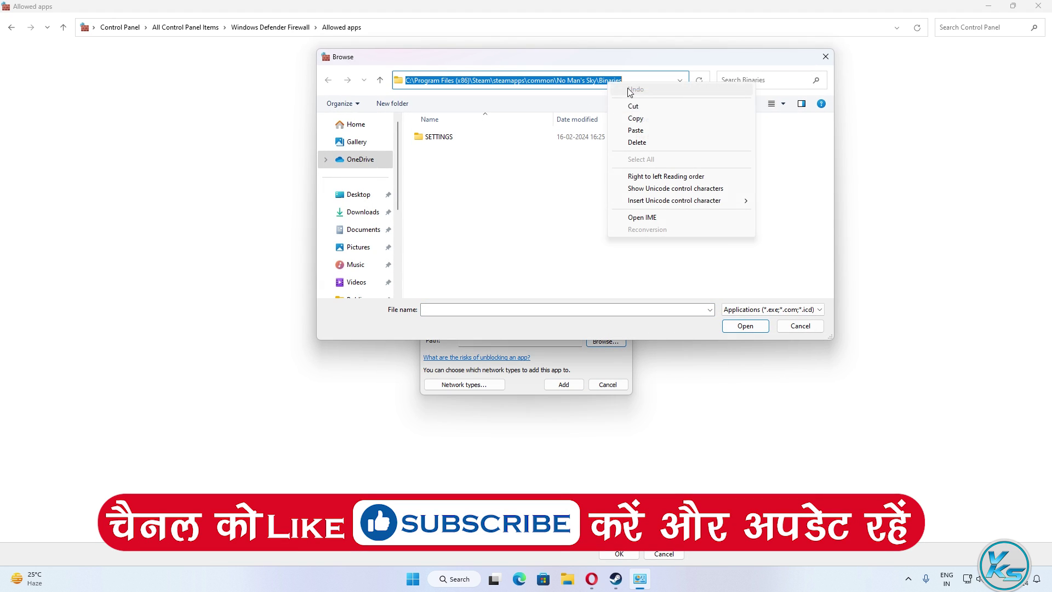
pyautogui.click(642, 131)
pyautogui.press('Return')
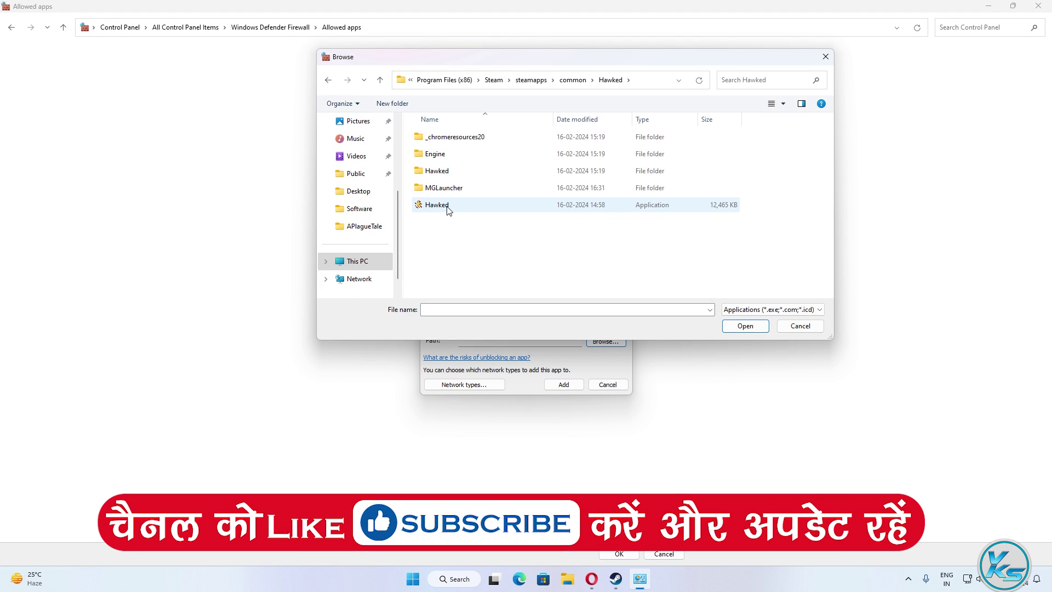
pyautogui.doubleClick(434, 169)
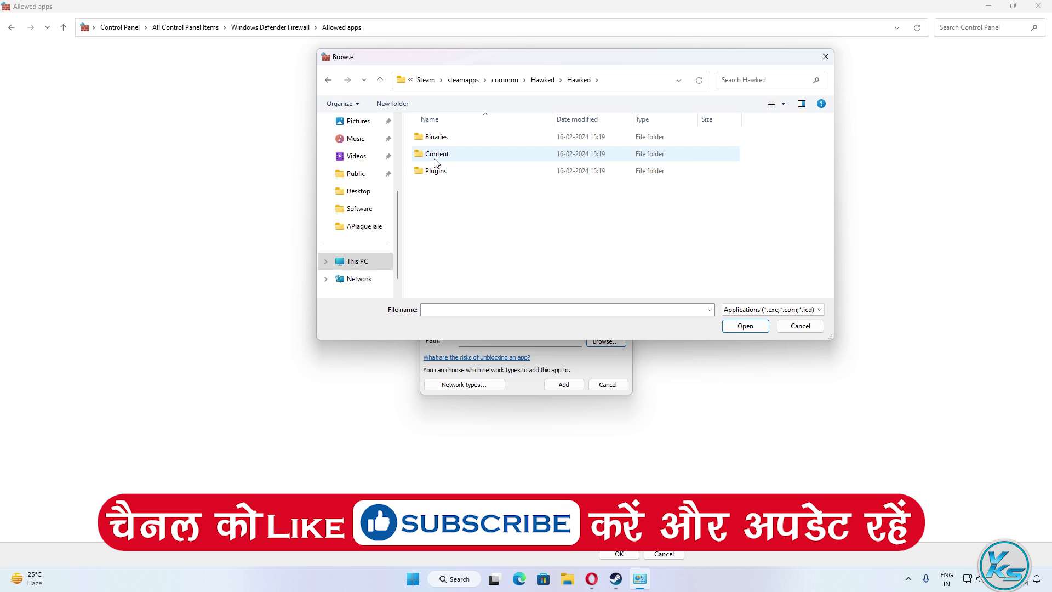
pyautogui.doubleClick(436, 137)
pyautogui.doubleClick(436, 142)
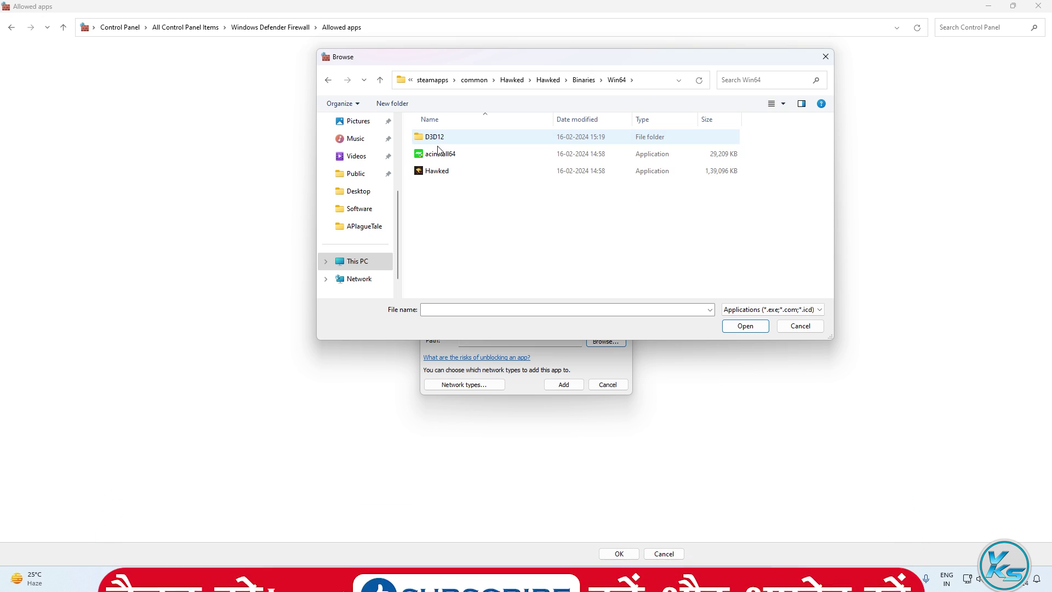
# - Add the Hawked application from the Win64 folder to the firewall's allowed apps, save the list and close Control Panel
pyautogui.click(438, 171)
pyautogui.click(743, 326)
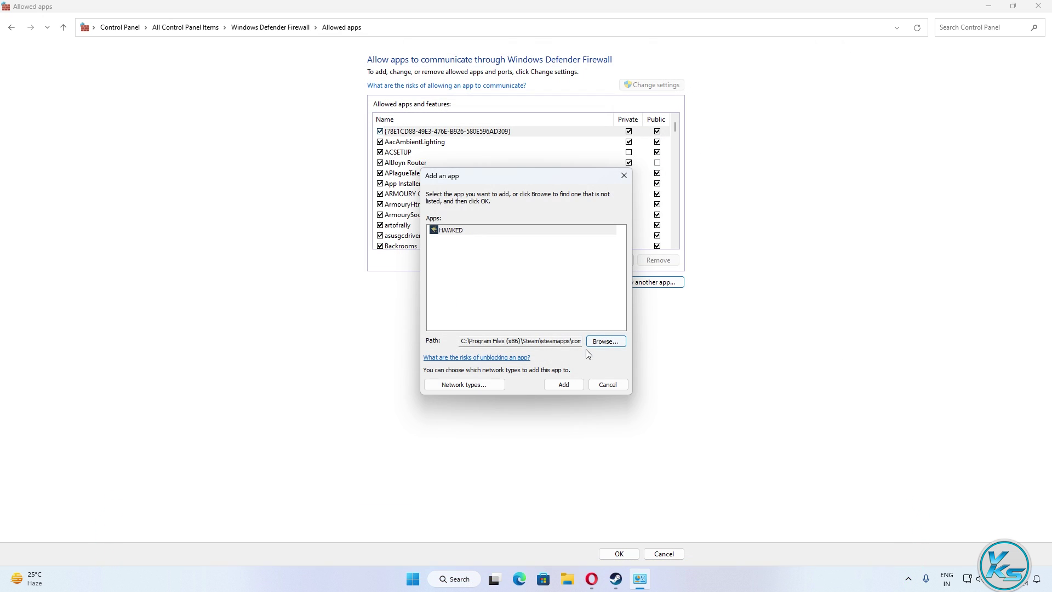
pyautogui.click(565, 385)
pyautogui.click(618, 554)
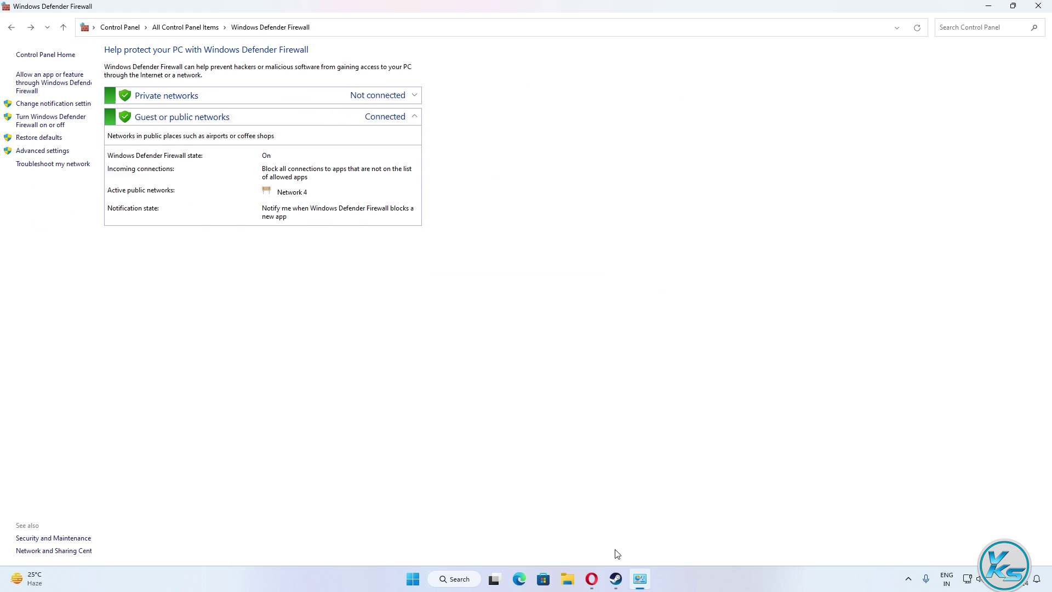
pyautogui.click(1035, 6)
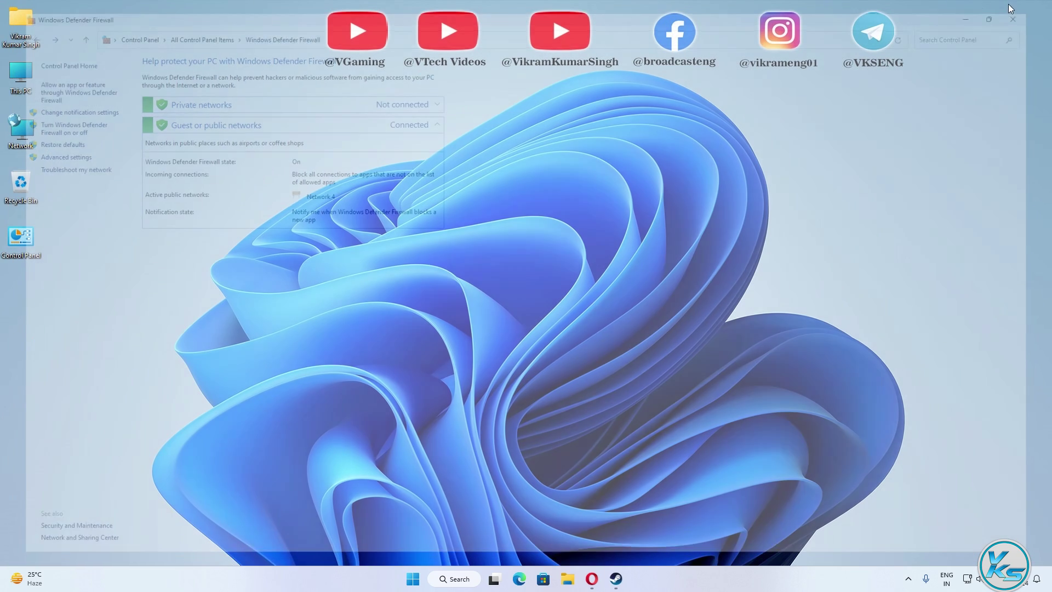
# - Open NVIDIA Control Panel and go to the program-specific settings under Manage 3D settings
pyautogui.click(909, 580)
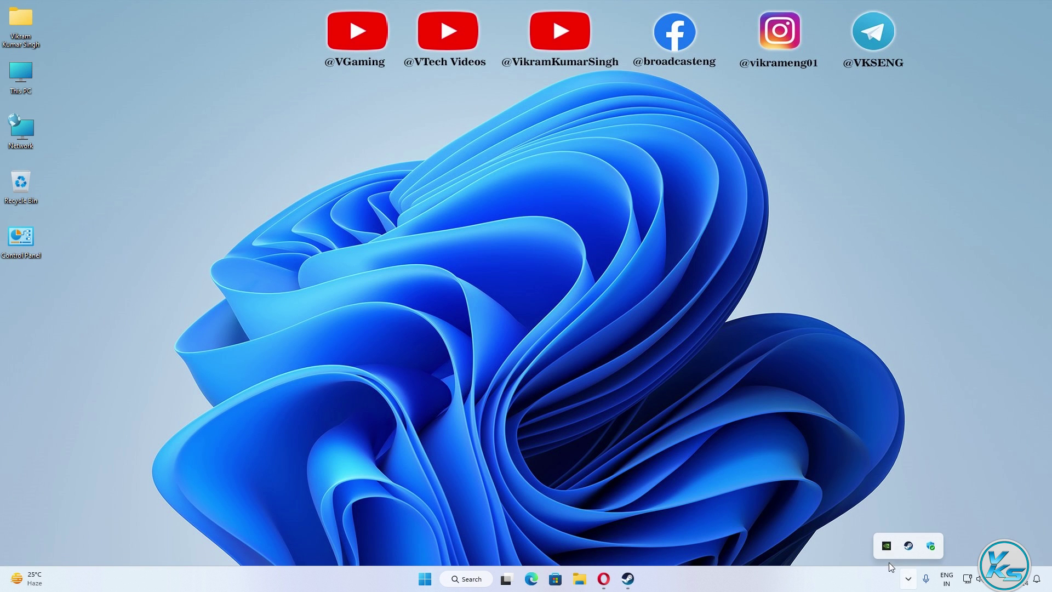
pyautogui.click(491, 575)
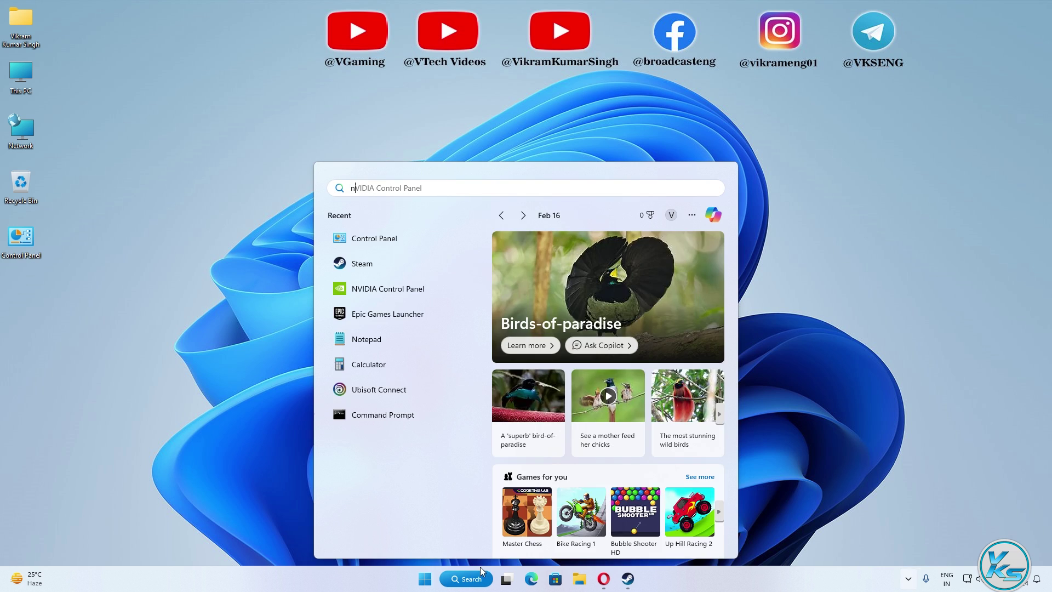
pyautogui.write('n')
pyautogui.click(390, 222)
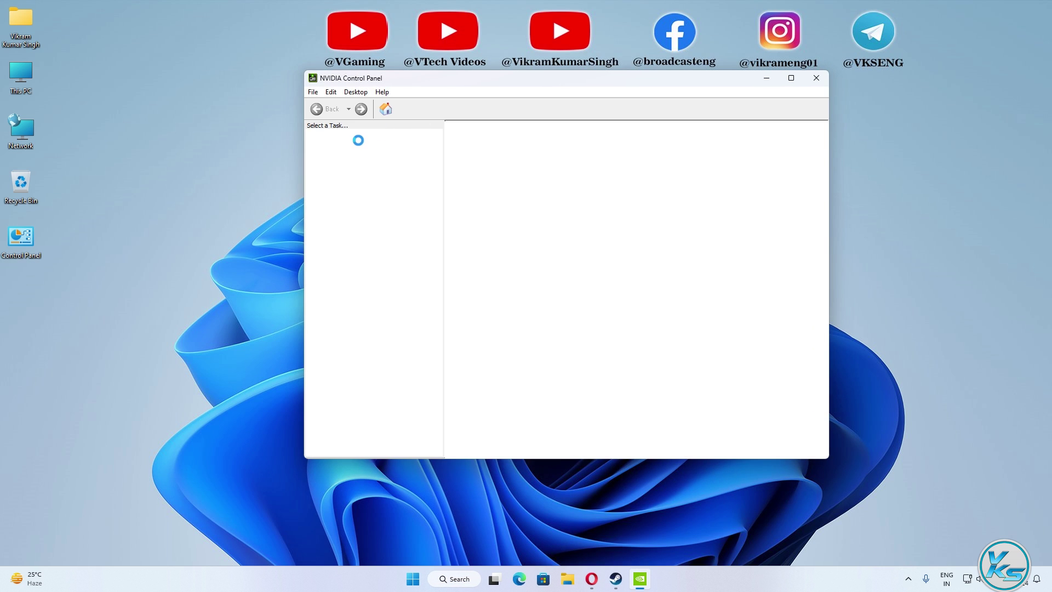
pyautogui.click(530, 207)
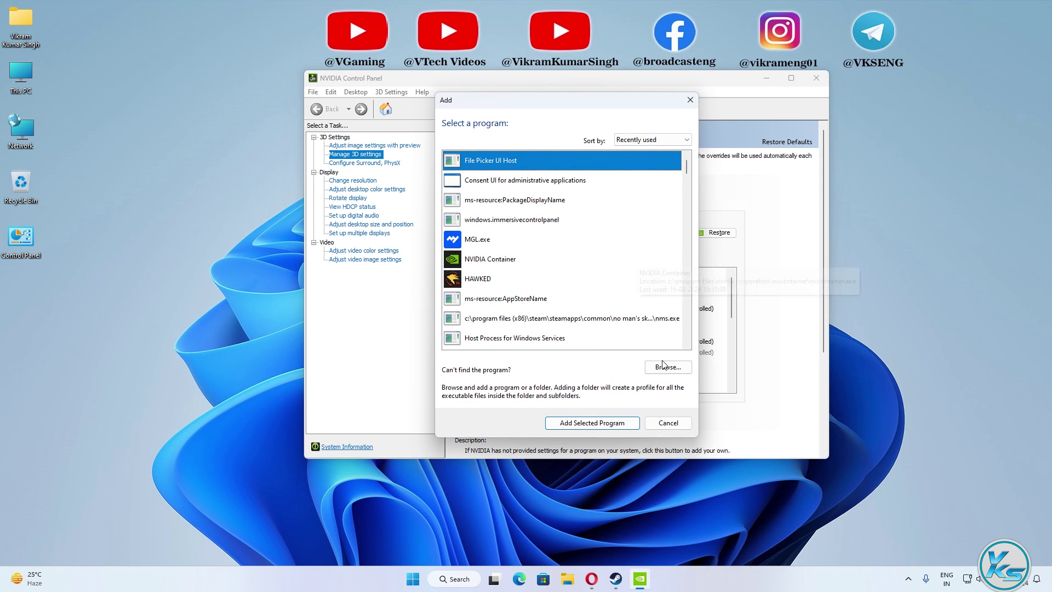
# - Add the Hawked application from steamapps\common\Hawked\Hawked\Binaries\Win64 as a program to customize, apply it and close NVIDIA Control Panel
pyautogui.click(670, 367)
pyautogui.click(573, 123)
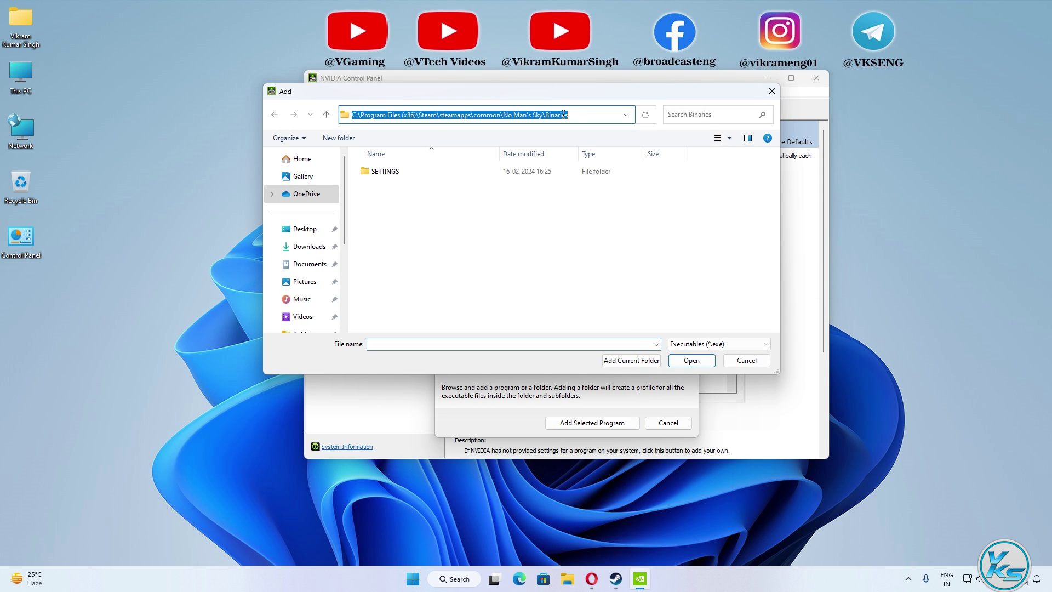
pyautogui.rightClick(574, 122)
pyautogui.click(581, 159)
pyautogui.press('Return')
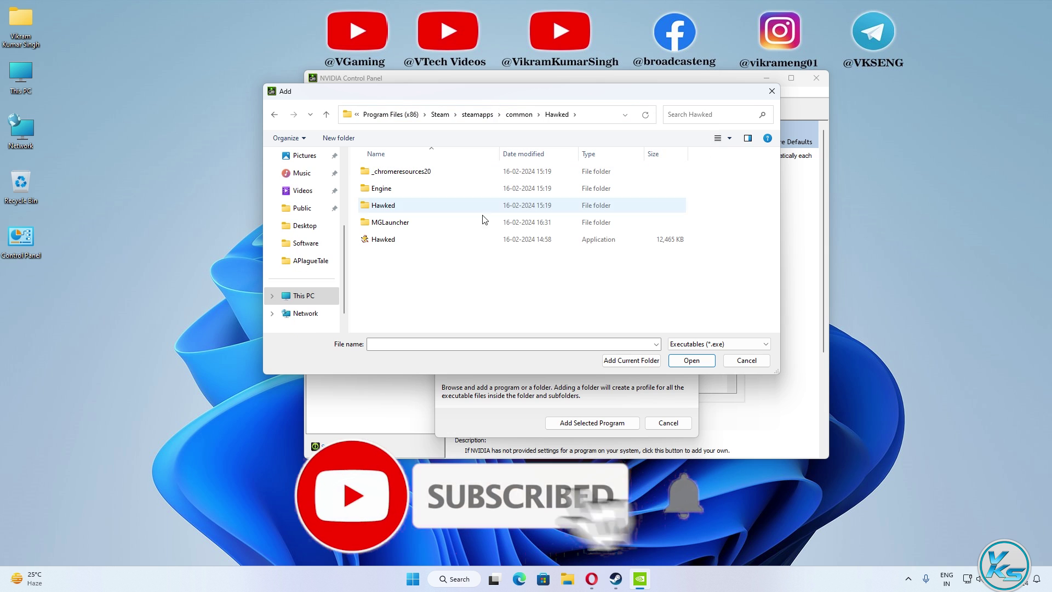
pyautogui.doubleClick(403, 206)
pyautogui.doubleClick(396, 172)
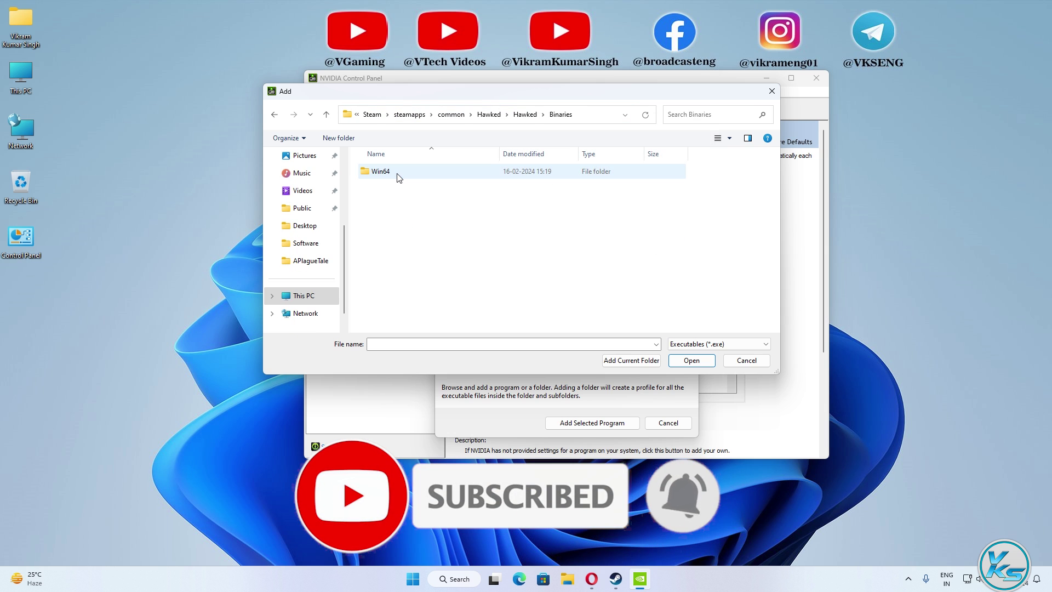
pyautogui.doubleClick(397, 172)
pyautogui.click(387, 206)
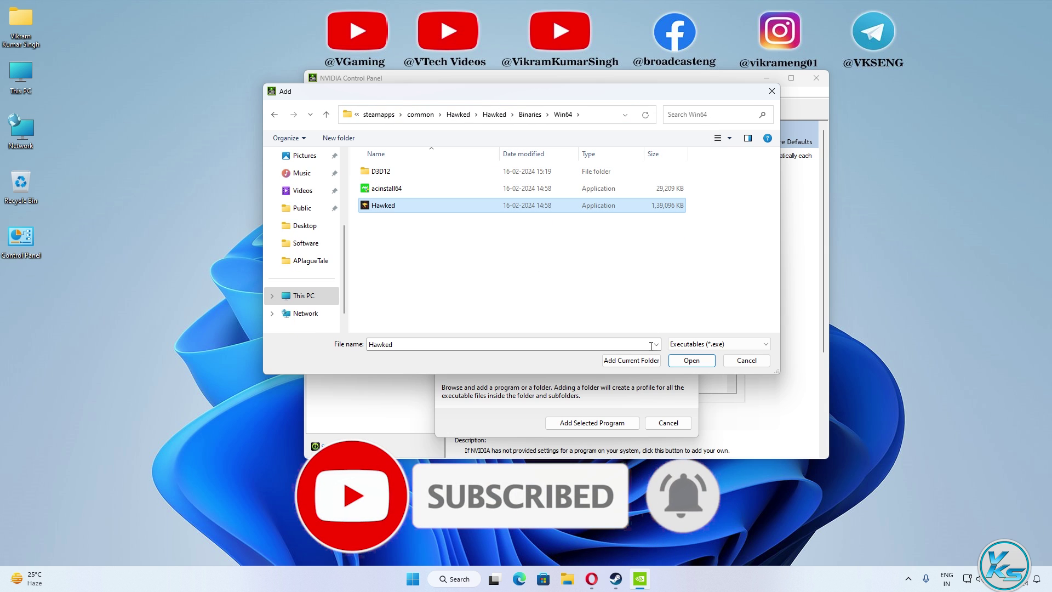
pyautogui.click(686, 362)
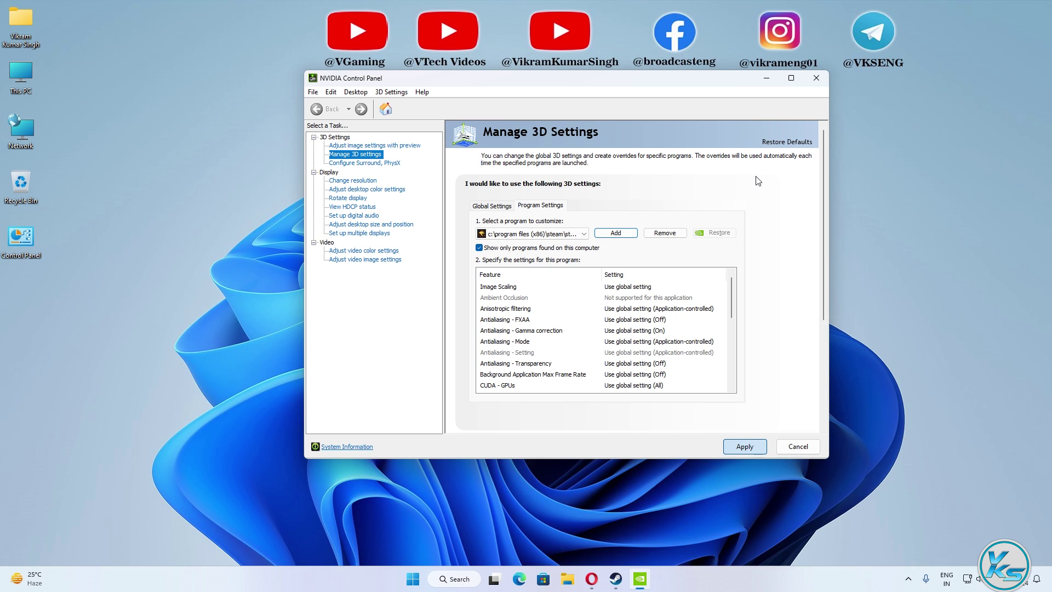
pyautogui.click(816, 78)
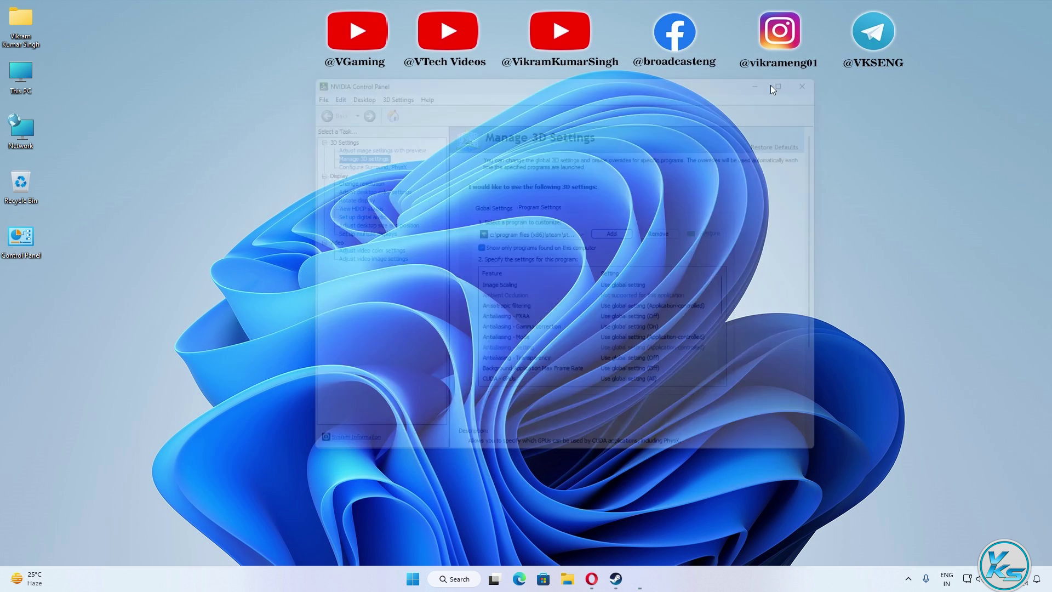
# - Open Windows Settings and go through the Game Mode page to the Graphics settings for apps
pyautogui.rightClick(425, 578)
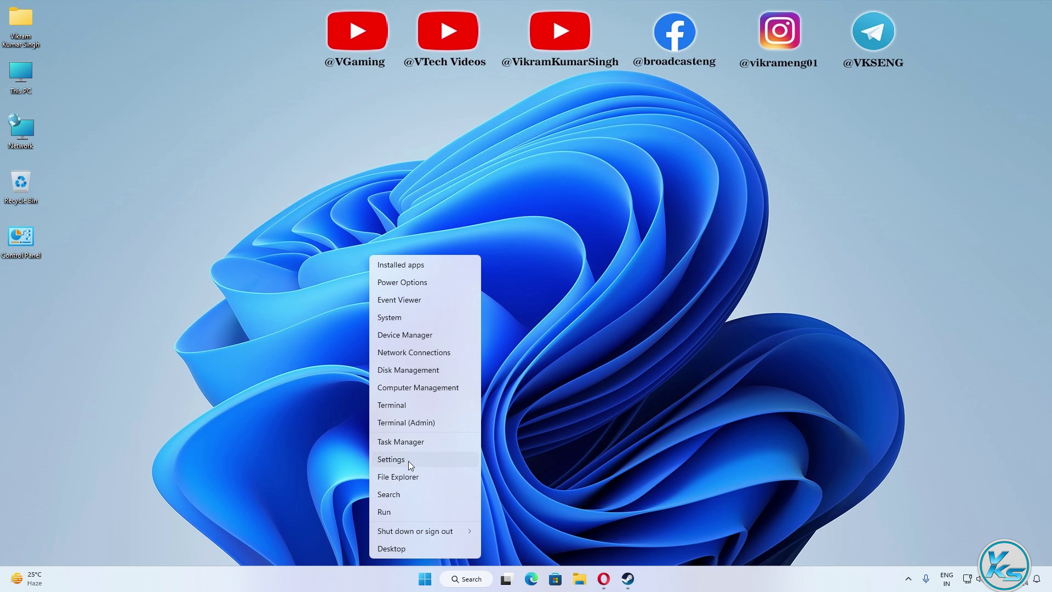
pyautogui.click(409, 461)
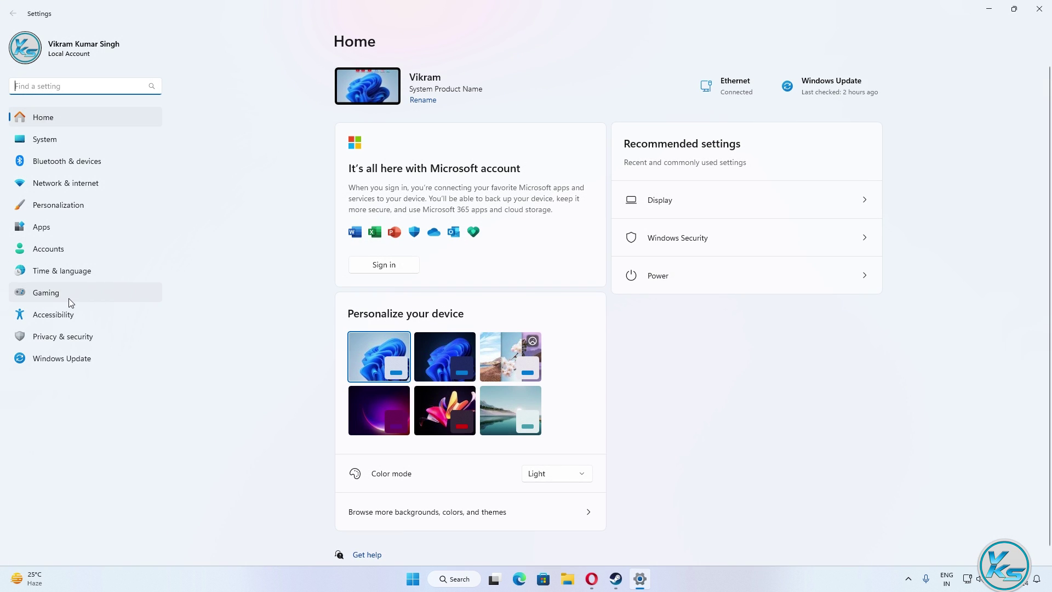
pyautogui.click(68, 298)
pyautogui.click(429, 174)
pyautogui.click(429, 174)
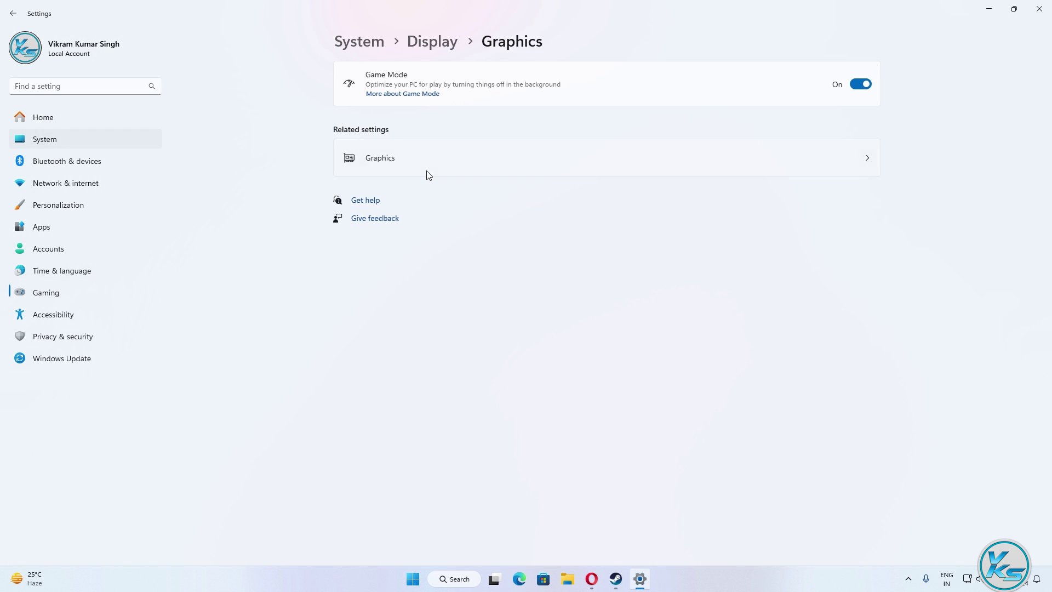
# - Add the desktop app Hawked from steamapps\common\Hawked\Hawked\Binaries\Win64 to the custom graphics options list
pyautogui.click(369, 196)
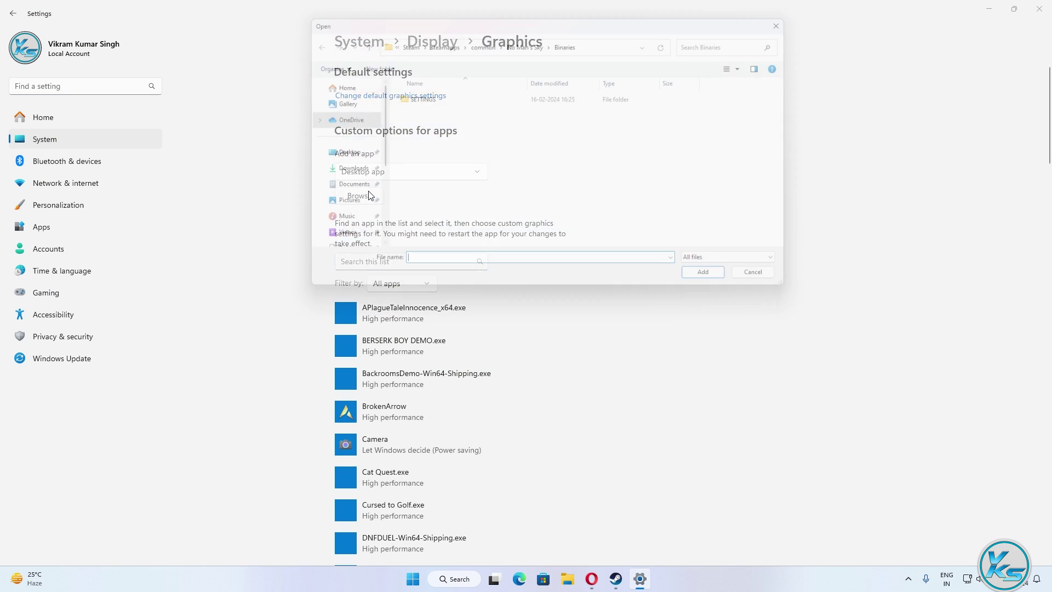
pyautogui.click(607, 40)
pyautogui.rightClick(603, 42)
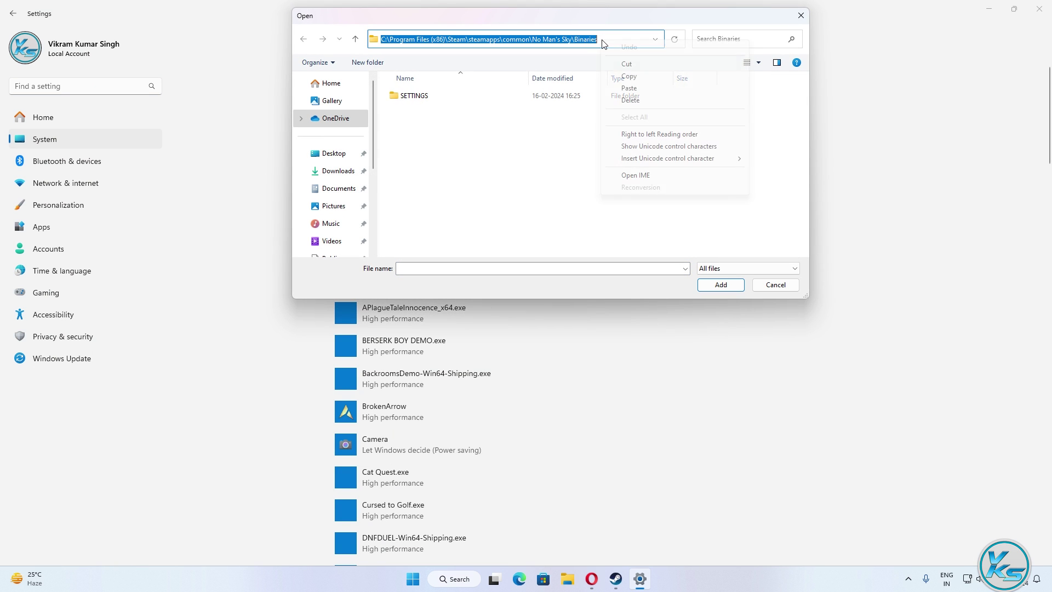
pyautogui.click(629, 89)
pyautogui.press('Return')
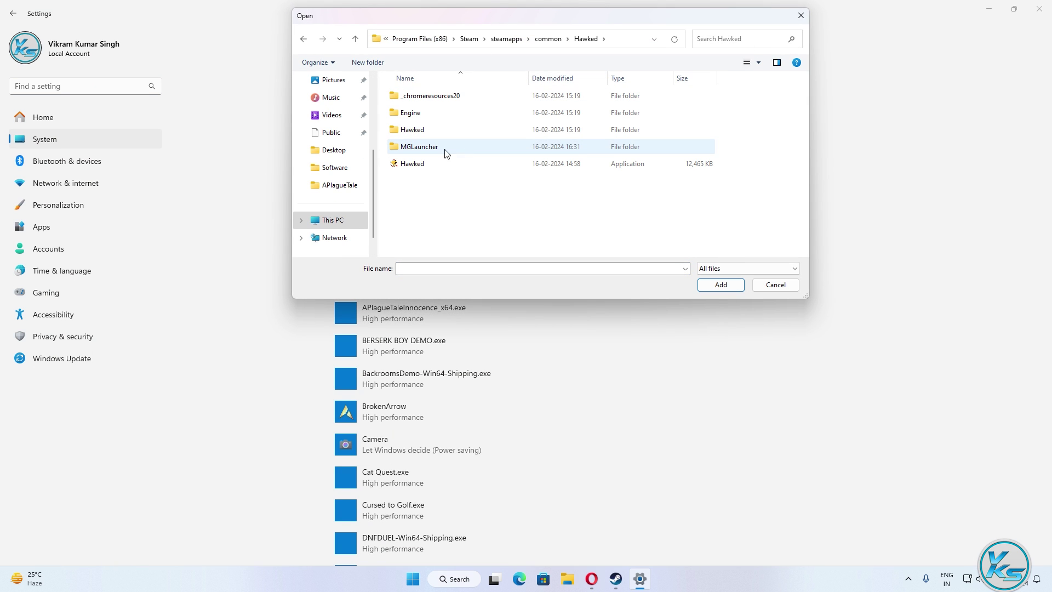
pyautogui.doubleClick(429, 132)
pyautogui.doubleClick(423, 98)
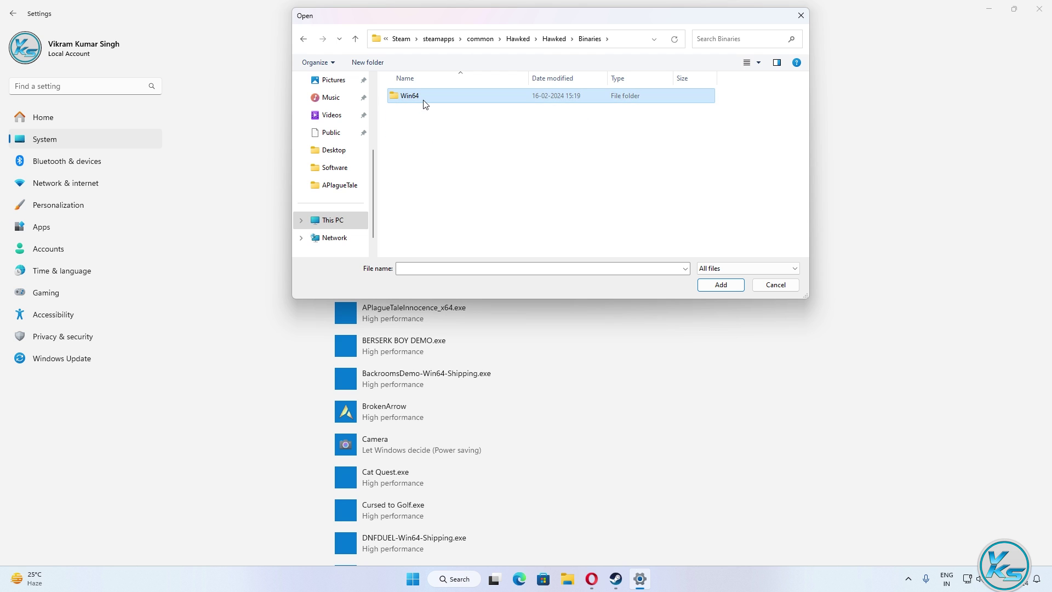
pyautogui.doubleClick(423, 97)
pyautogui.click(416, 132)
pyautogui.click(717, 285)
# - Set the graphics preference of HAWKED to High performance and save it
pyautogui.scroll(-5, 628, 283)
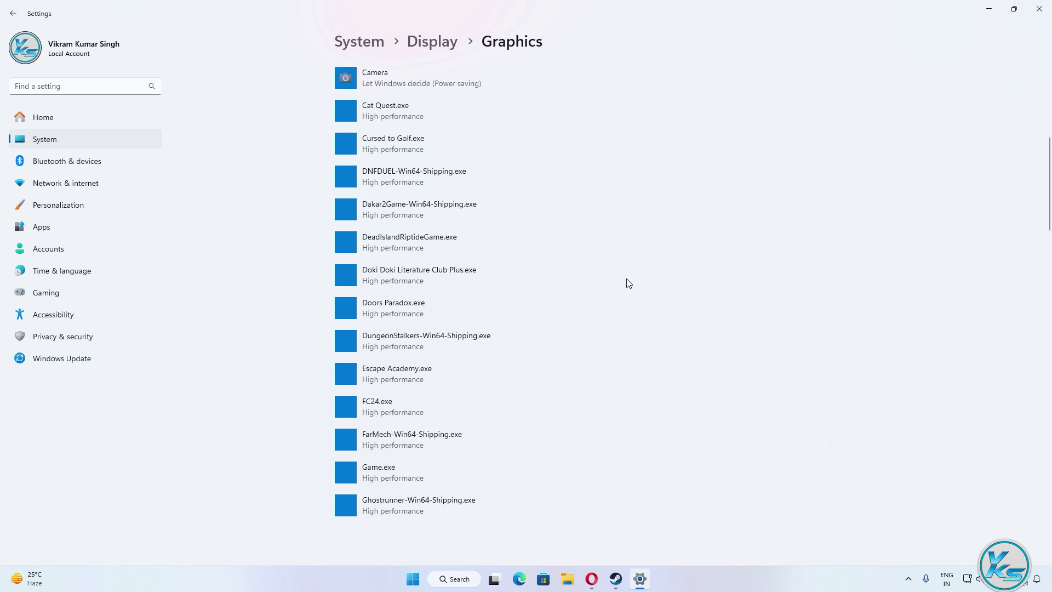
pyautogui.scroll(-4, 491, 257)
pyautogui.click(491, 299)
pyautogui.click(493, 366)
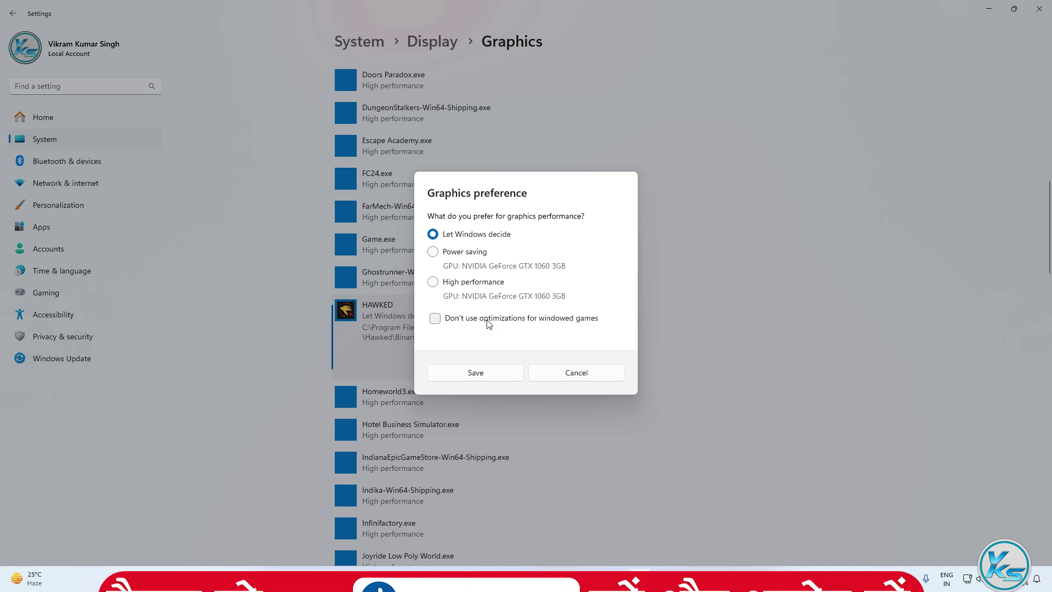
pyautogui.click(433, 282)
pyautogui.click(486, 371)
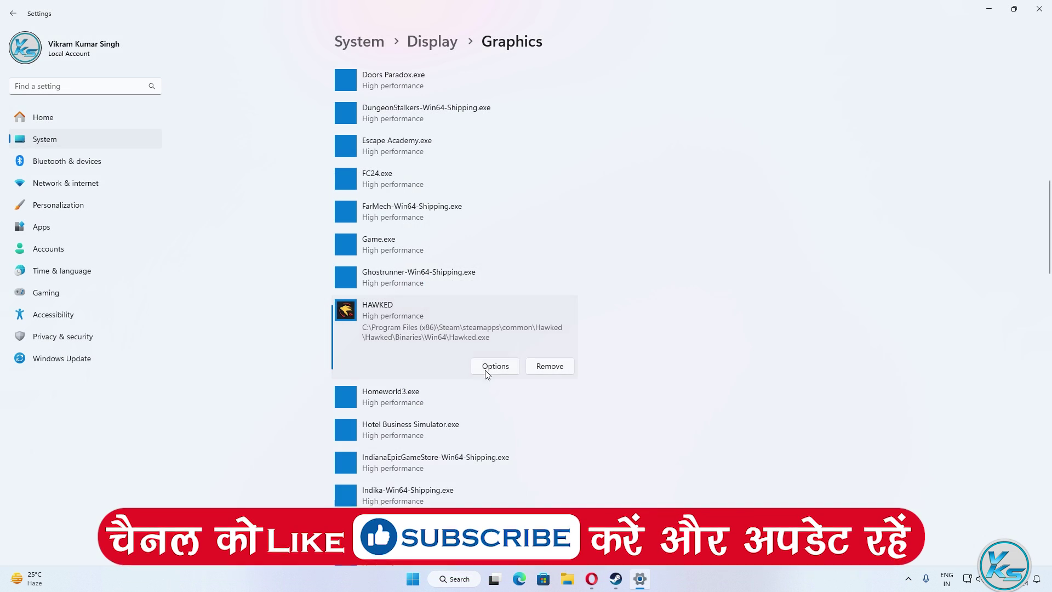
# - Review the Windows Update status and close Settings
pyautogui.click(26, 361)
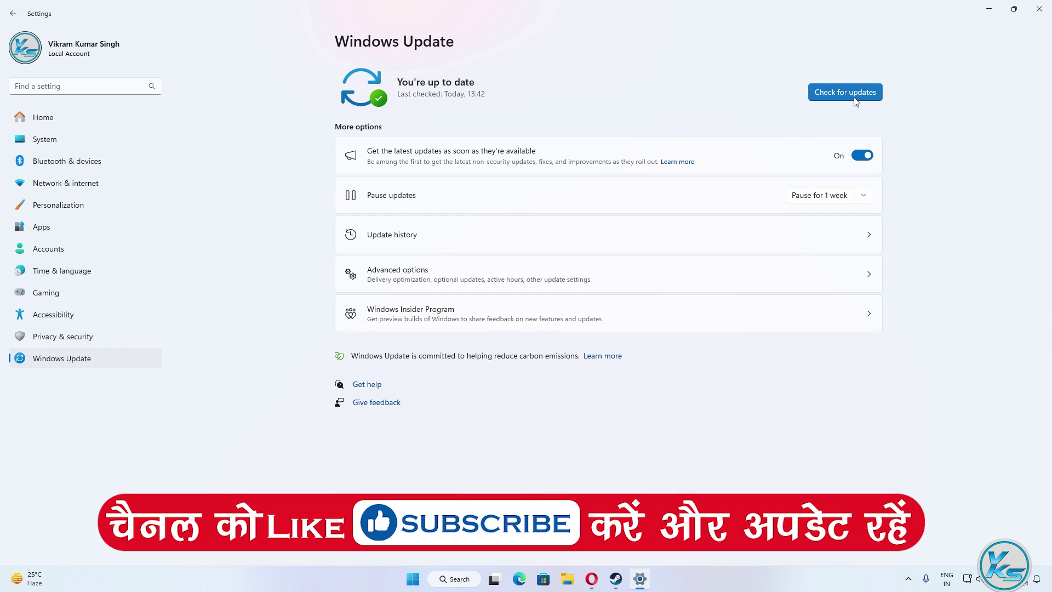
pyautogui.click(1039, 9)
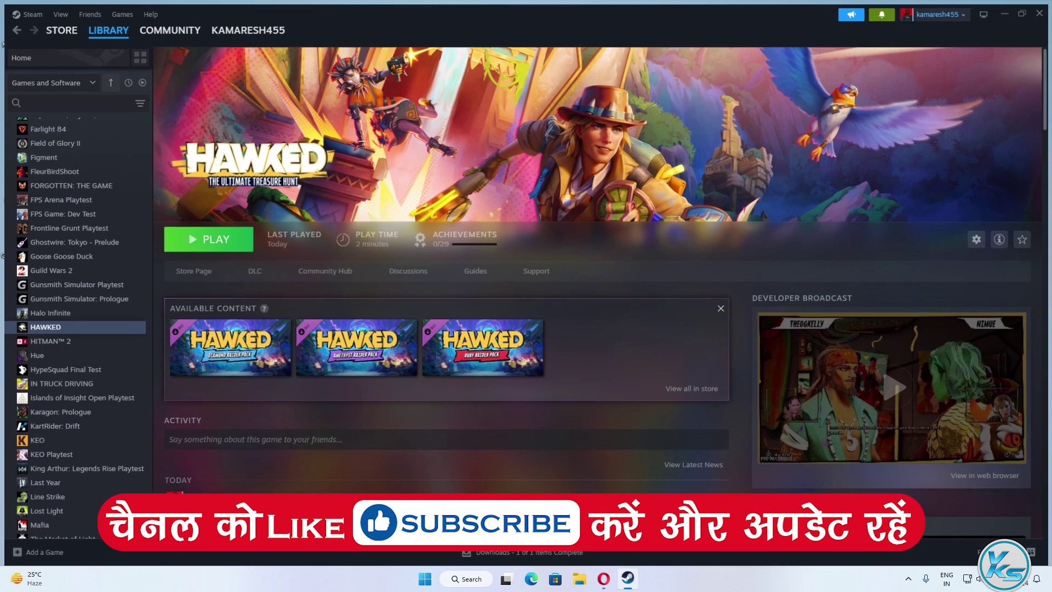
# - Verify the integrity of the HAWKED game files from its installed files properties in the Steam library
pyautogui.rightClick(64, 327)
pyautogui.click(105, 415)
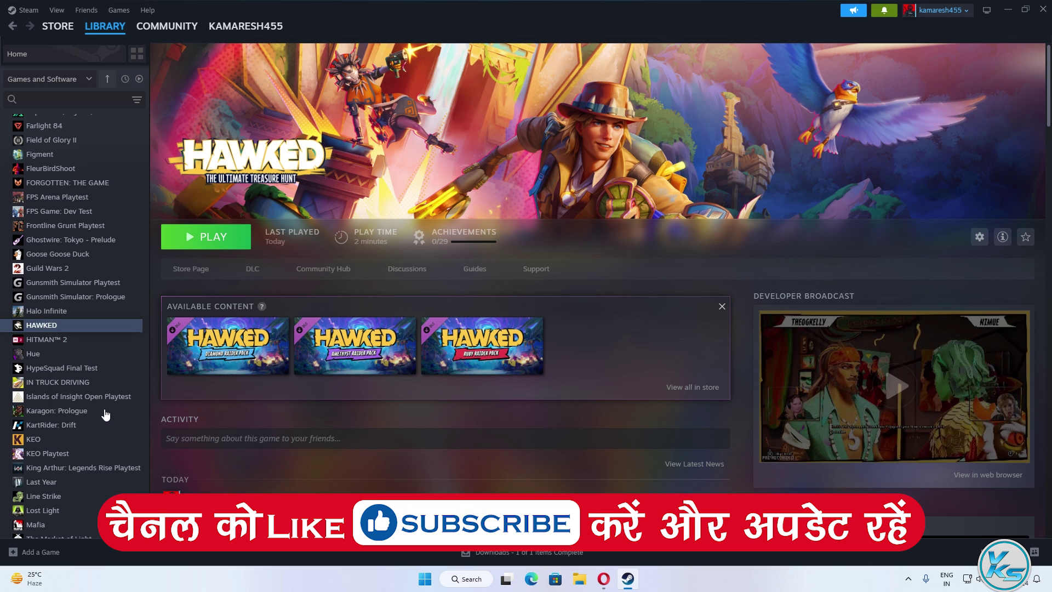
pyautogui.click(334, 211)
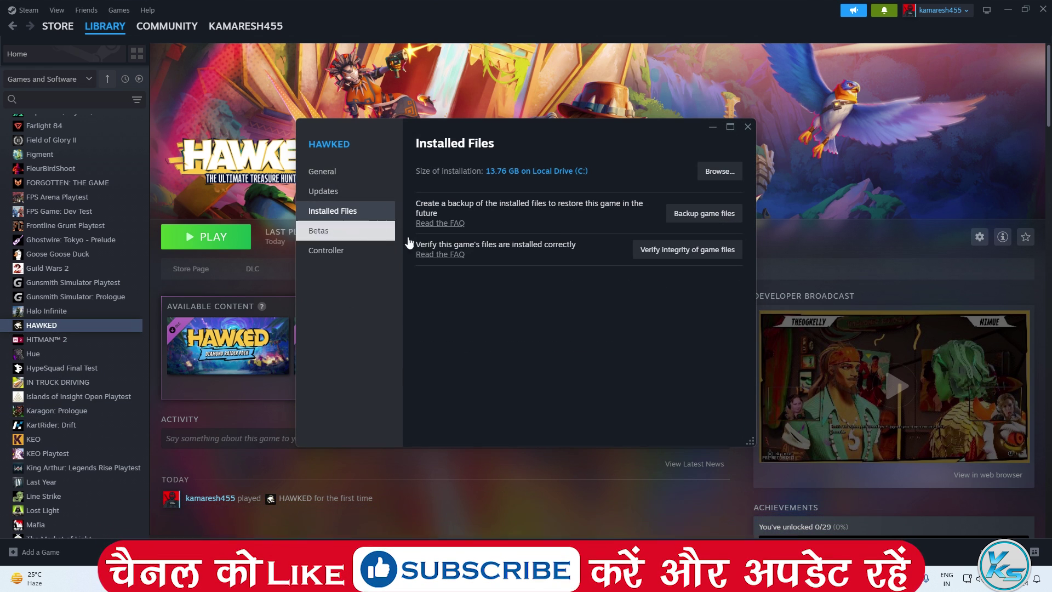
pyautogui.click(665, 251)
pyautogui.click(513, 381)
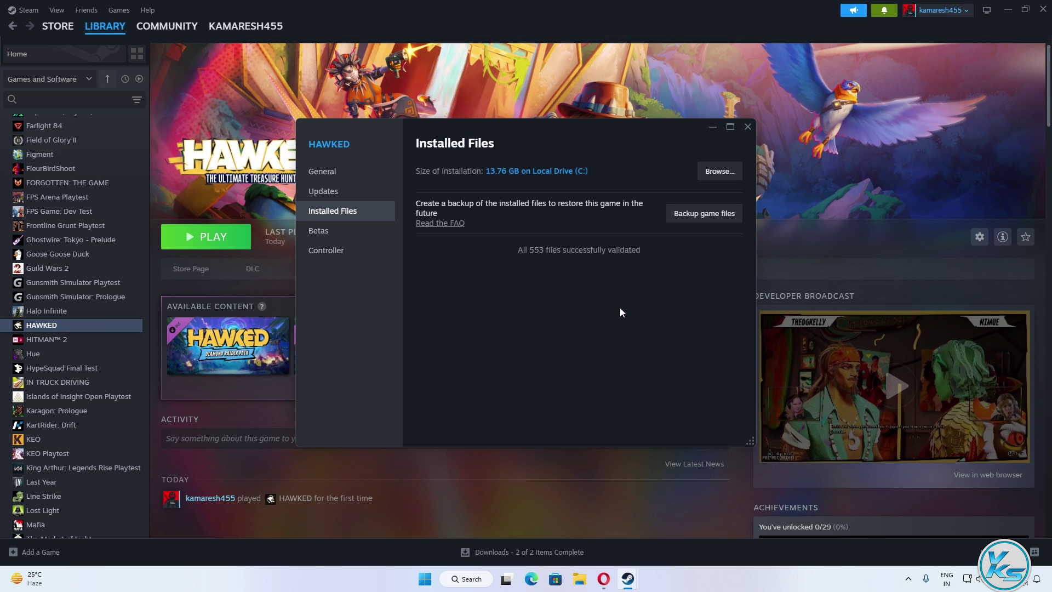
# - Close the HAWKED properties and launch the game
pyautogui.click(749, 128)
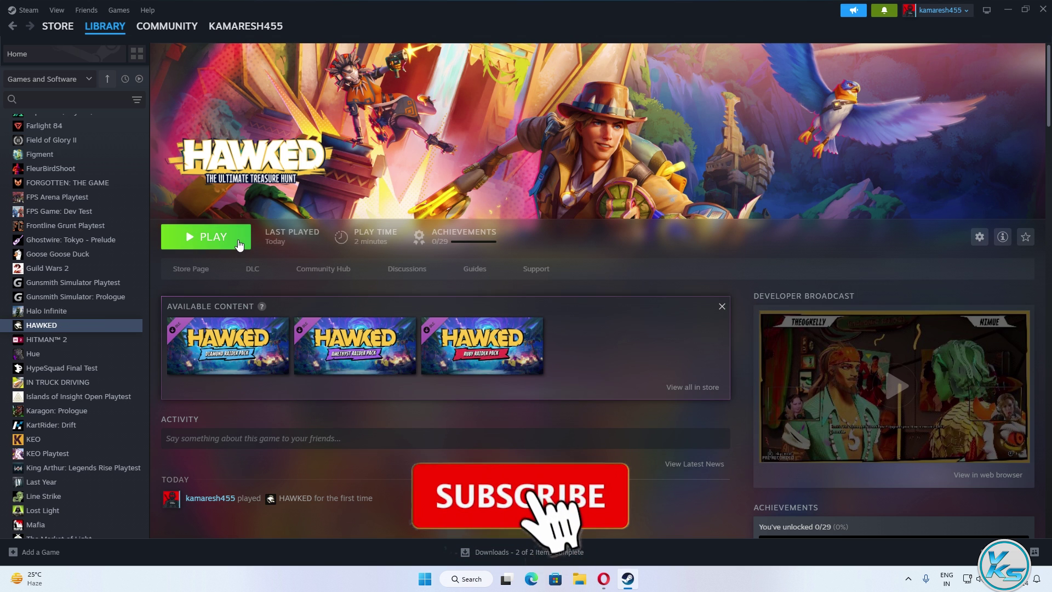
pyautogui.click(245, 247)
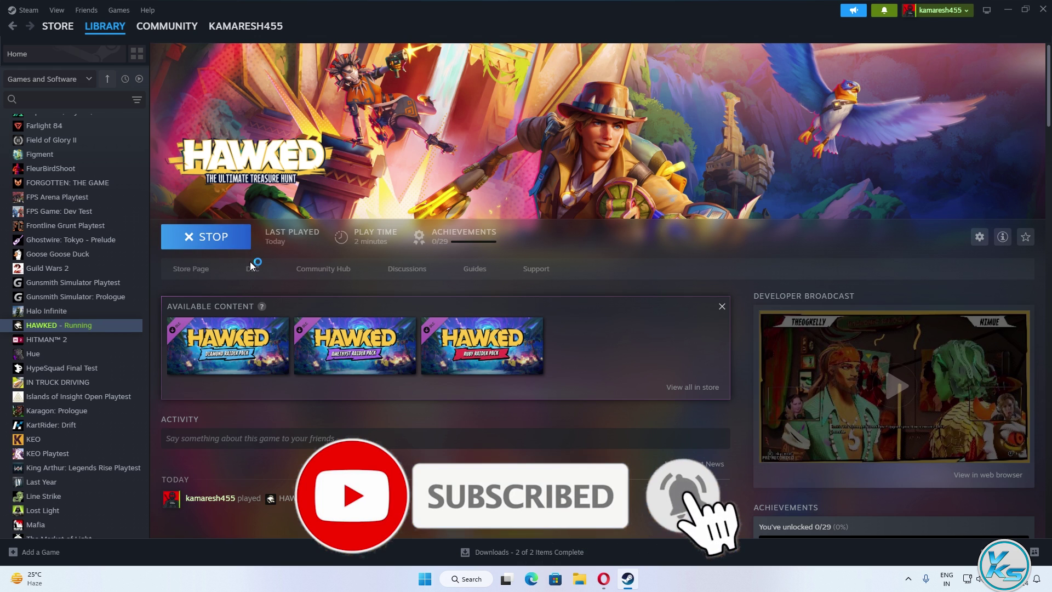